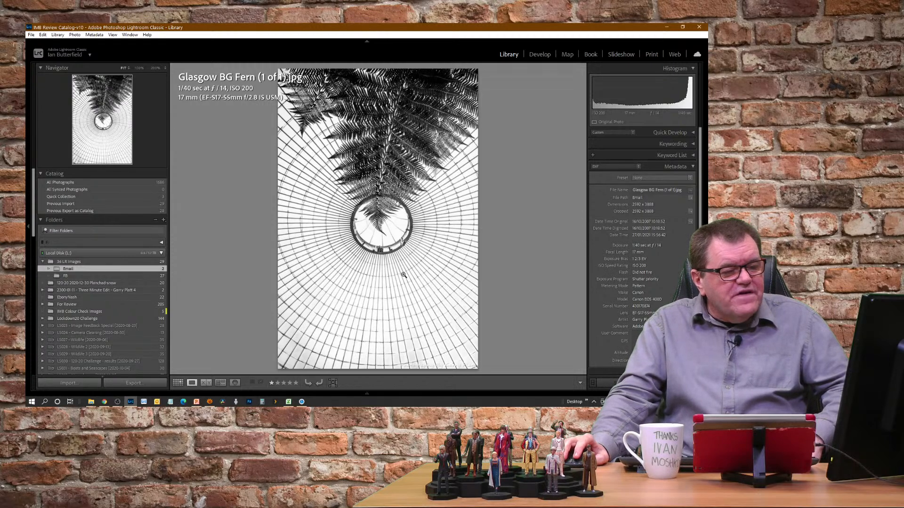
Inspect the central roof ring and the fern tip at 200% zoom, and return to the full-image view
left_click(396, 250)
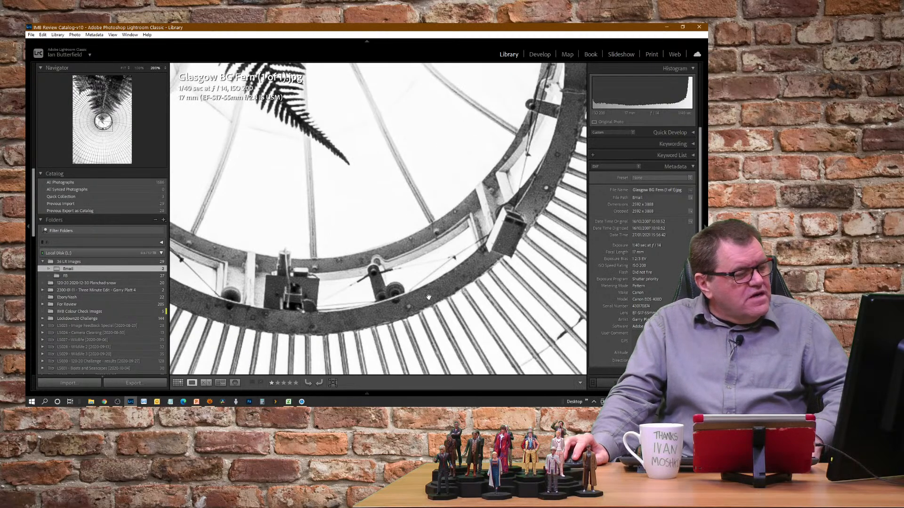
left_click_drag(304, 138, 422, 304)
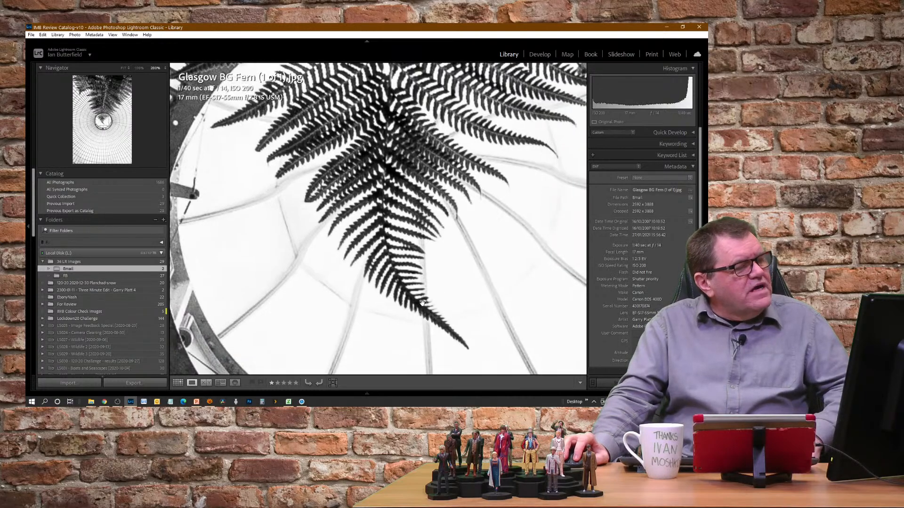
left_click_drag(432, 339, 414, 228)
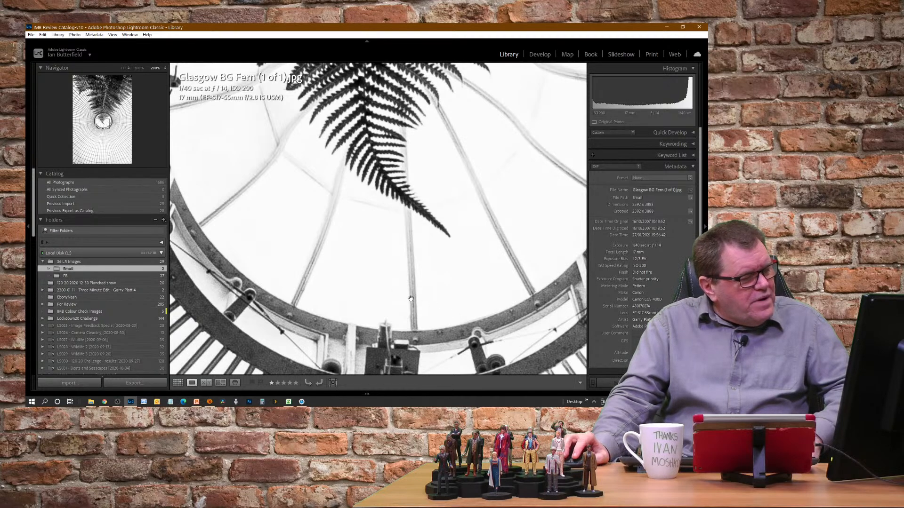
left_click_drag(399, 352, 375, 224)
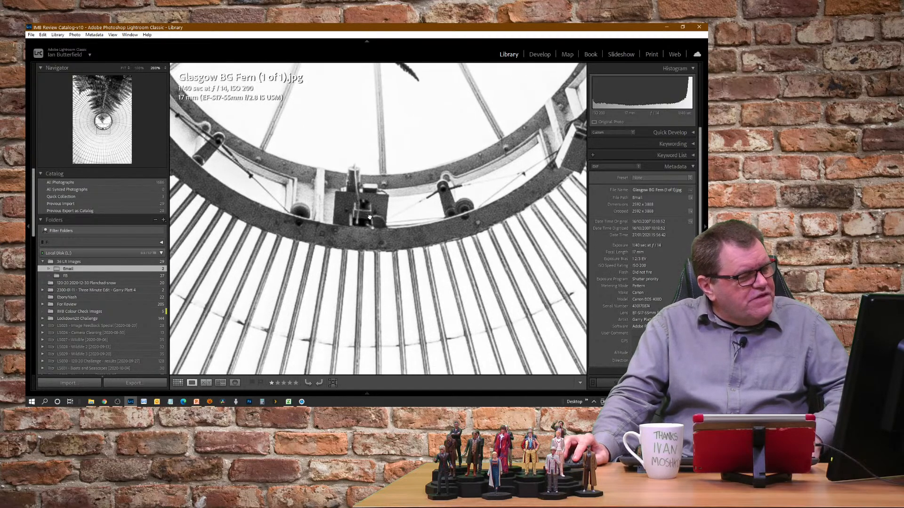
left_click(370, 218)
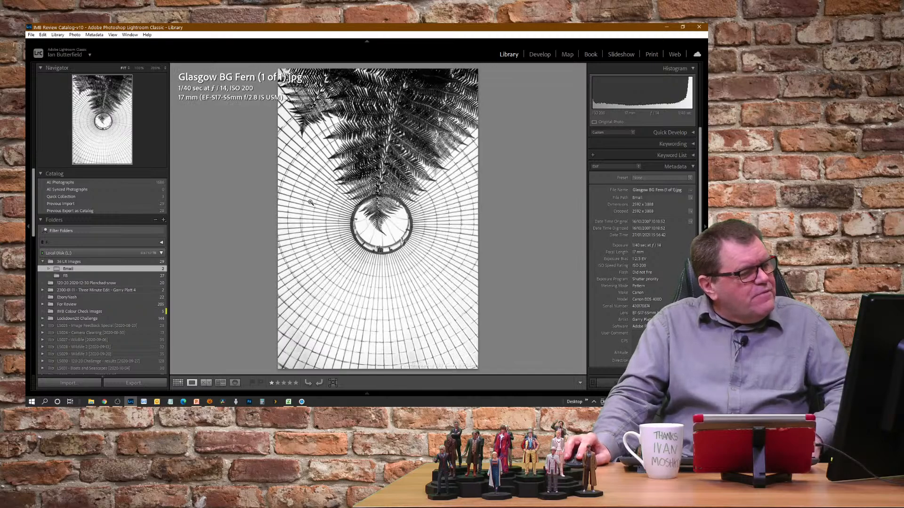
Inspect the detail in the dark fern fronds down to the fern tip at 200% zoom, and return to the full-image view
left_click(383, 141)
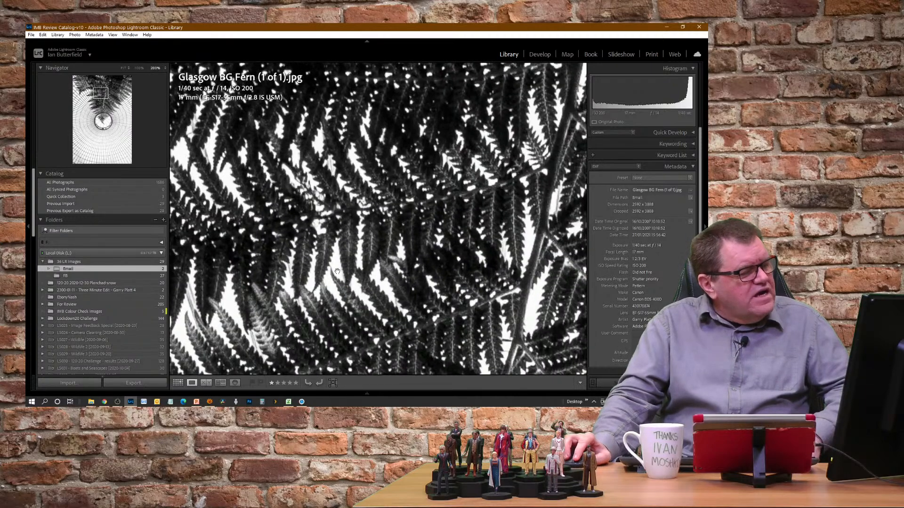
left_click_drag(344, 296, 276, 125)
left_click_drag(395, 320, 316, 106)
left_click_drag(446, 311, 428, 204)
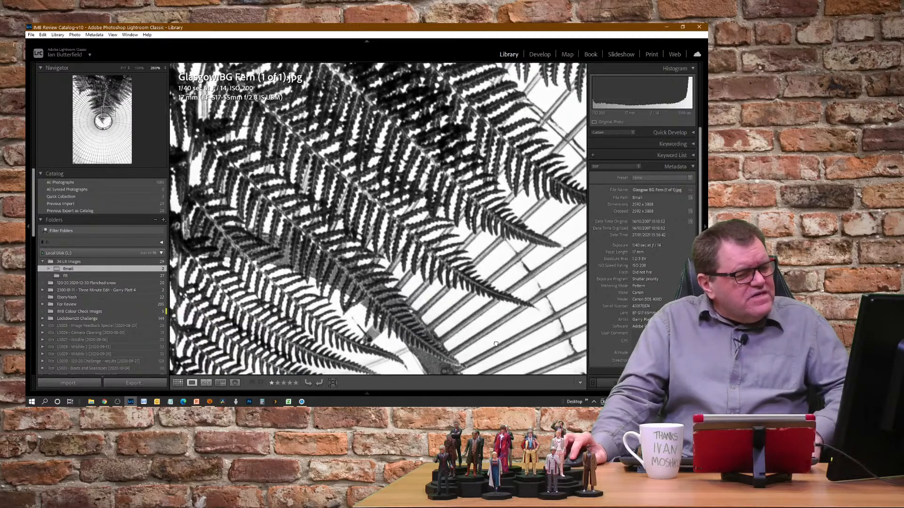
left_click_drag(496, 344, 444, 106)
left_click_drag(190, 324, 353, 185)
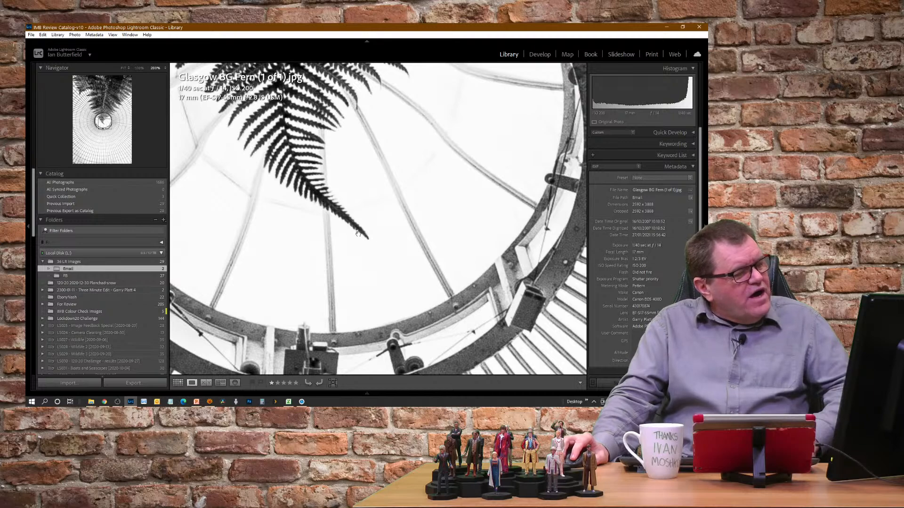
left_click(392, 248)
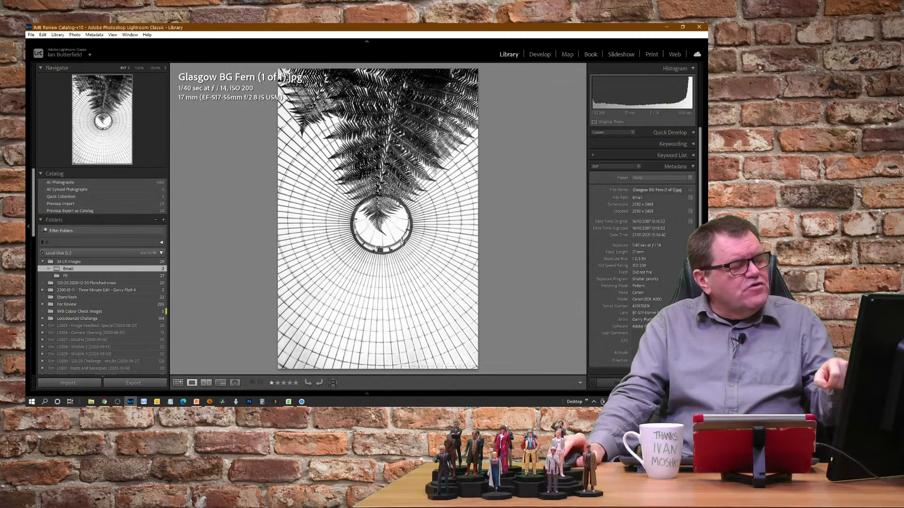
left_click(420, 118)
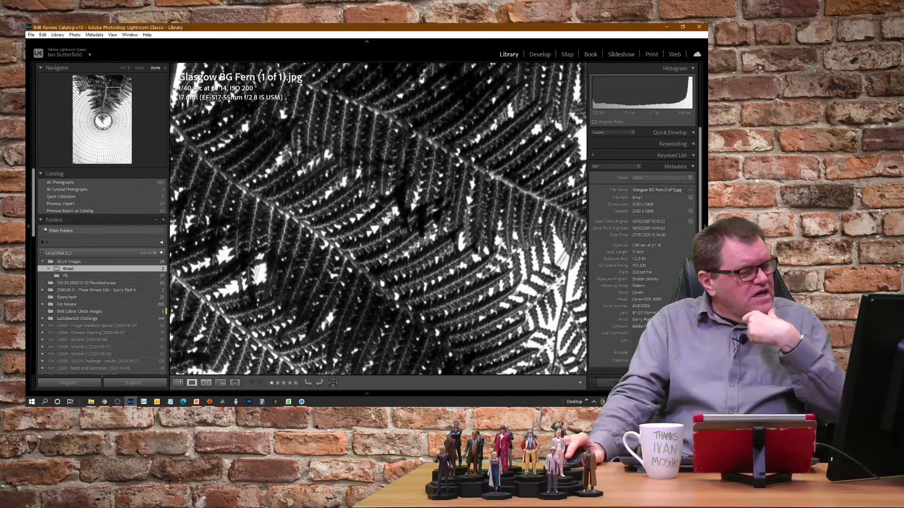
left_click(407, 248)
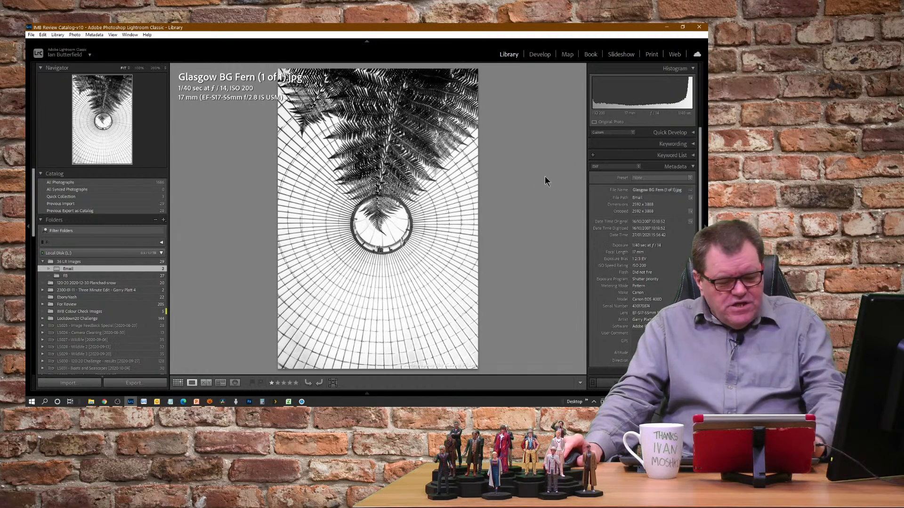
Open the fern photo in Develop, rotate its crop clockwise by about 9 degrees, unlock the aspect ratio, reshape the crop and apply it
key("d")
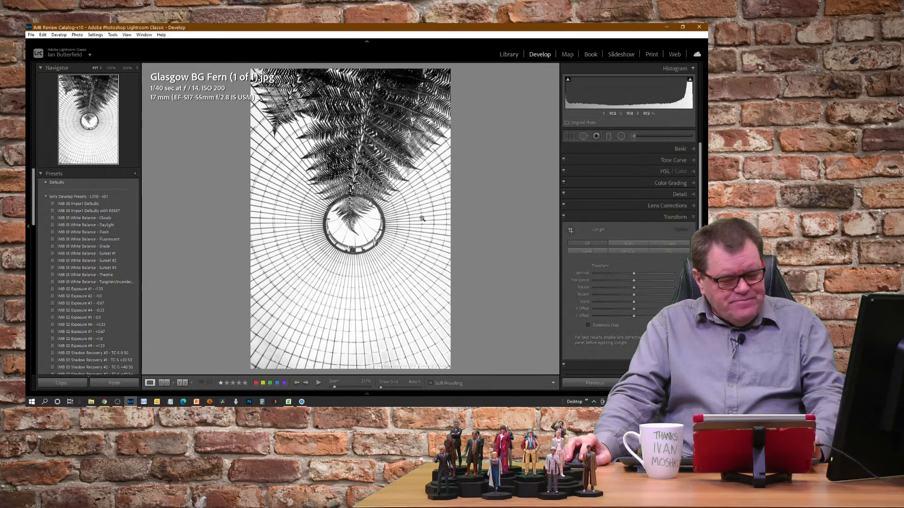
key("r")
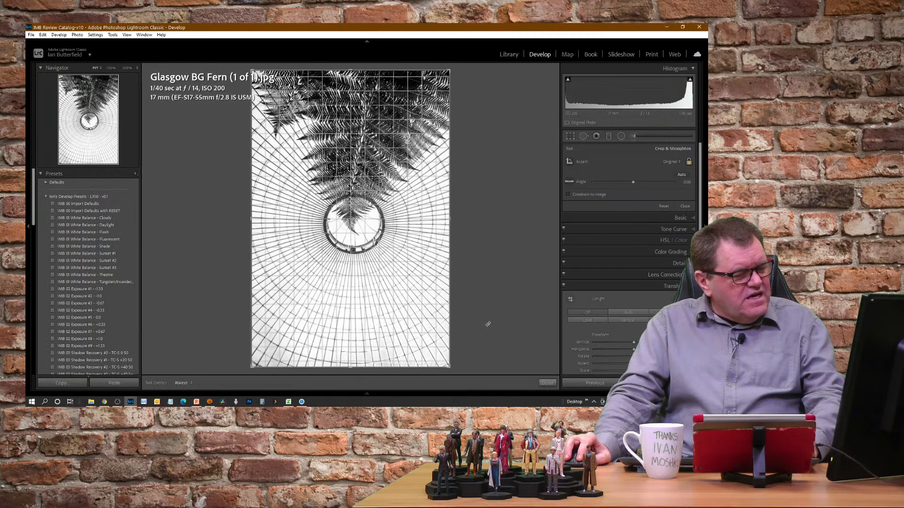
left_click_drag(487, 323, 470, 343)
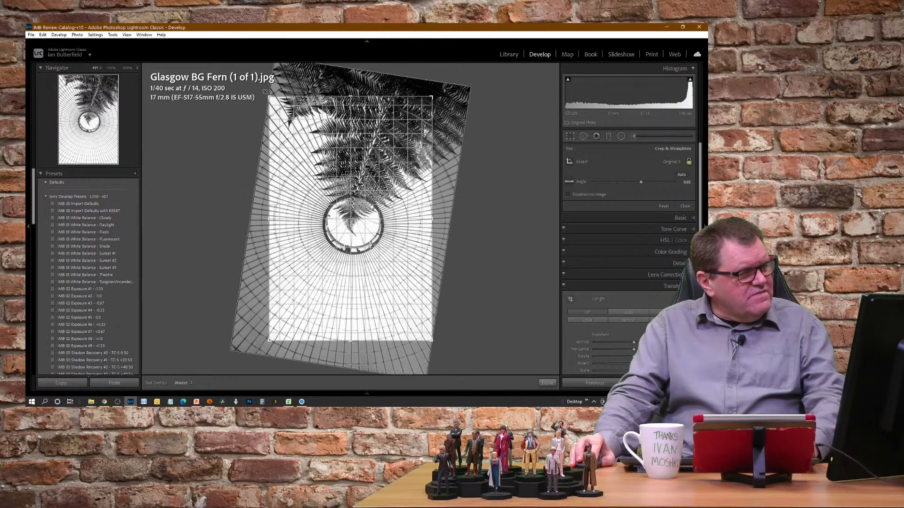
mouse_move(270, 96)
left_mouse_down()
mouse_move(275, 104)
mouse_move(270, 97)
left_mouse_up()
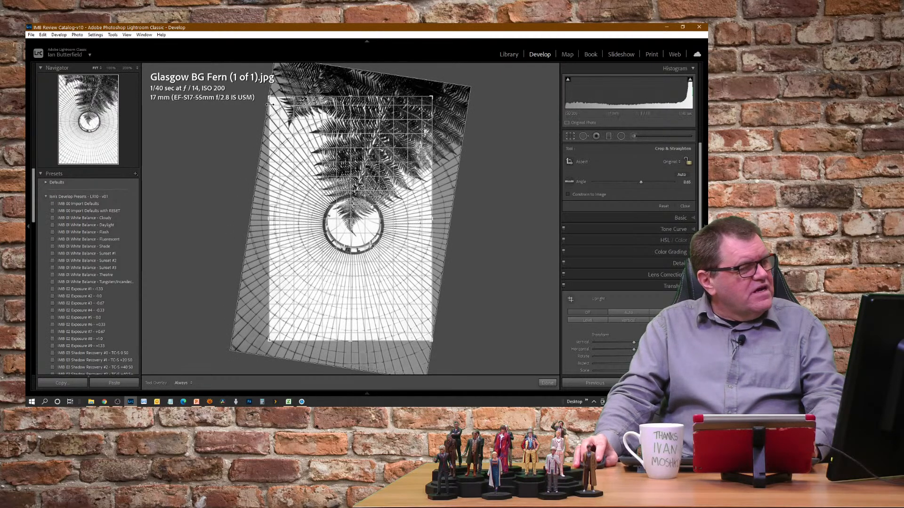
left_click_drag(269, 99, 263, 81)
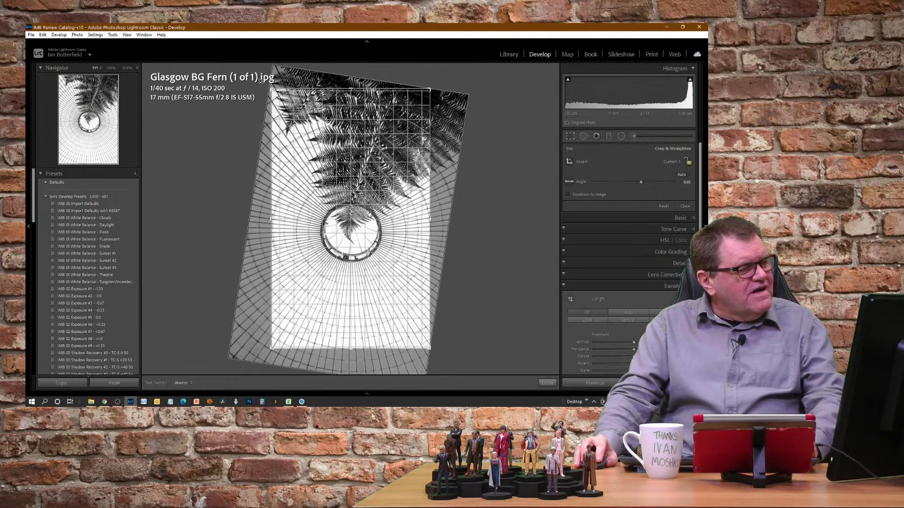
key("Return")
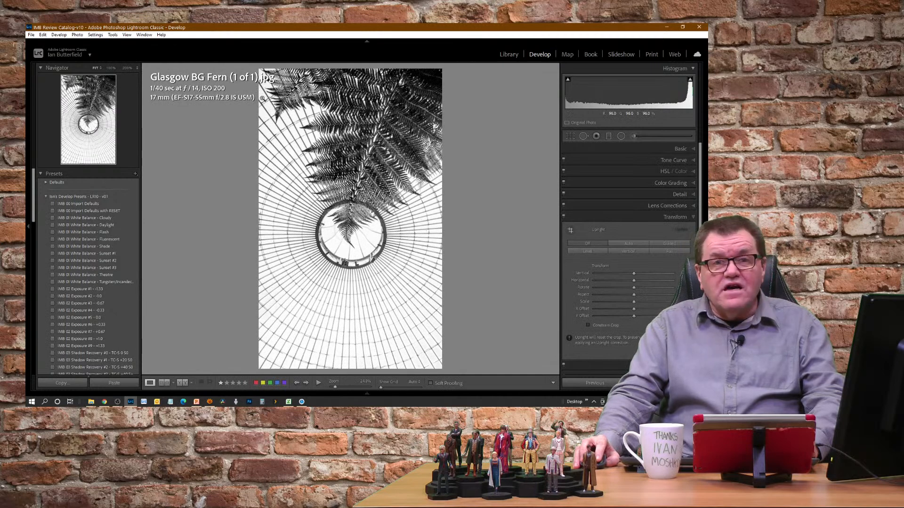
Rotate the photo further clockwise in the crop to about 15 degrees so the fern enters more diagonally
key("r")
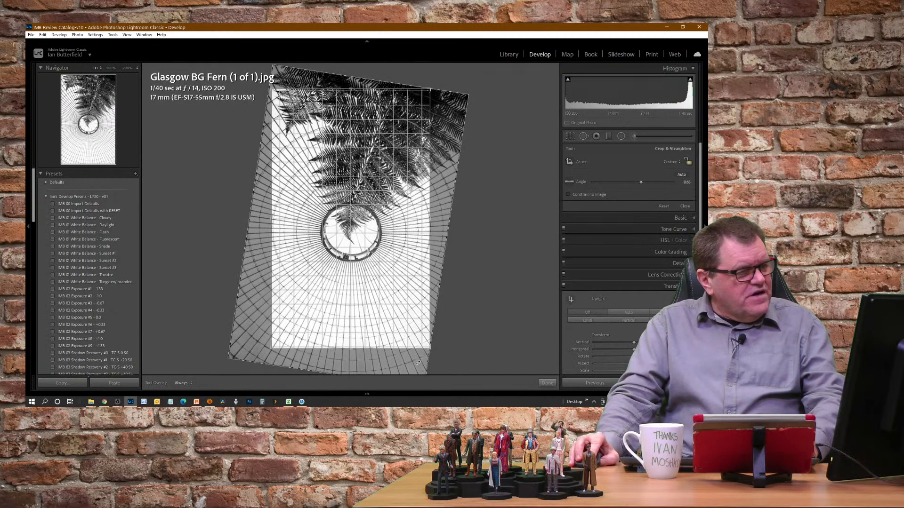
left_click_drag(418, 363, 407, 382)
key("r")
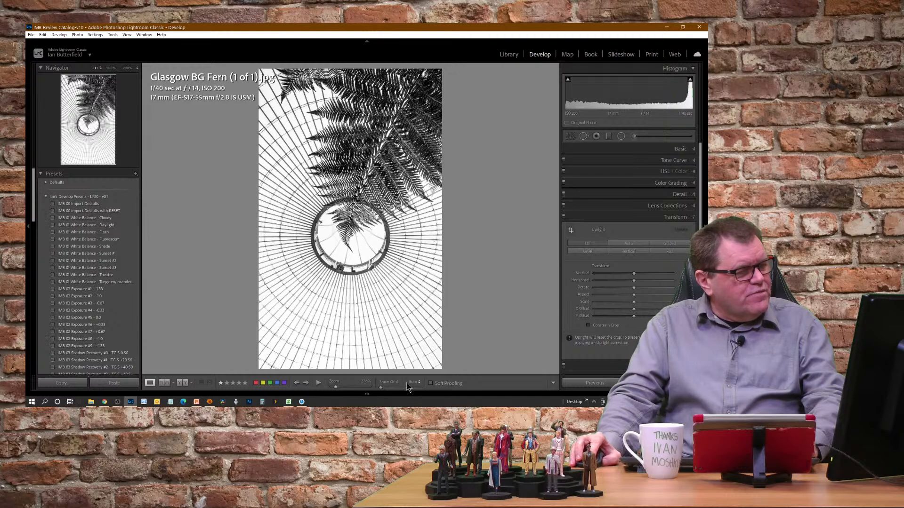
Try a counterclockwise crop rotation of -6.72 degrees, enlarge the crop frame from its corners and apply it
key("r")
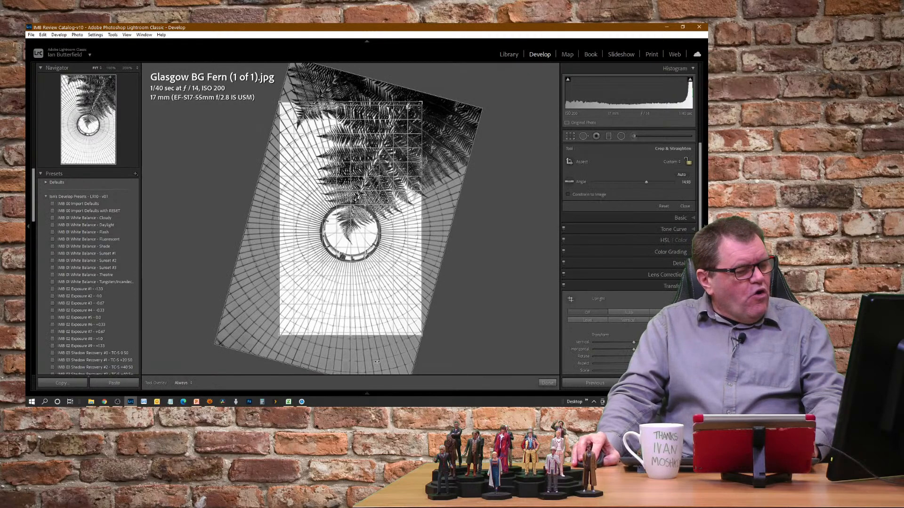
left_click_drag(377, 362, 425, 334)
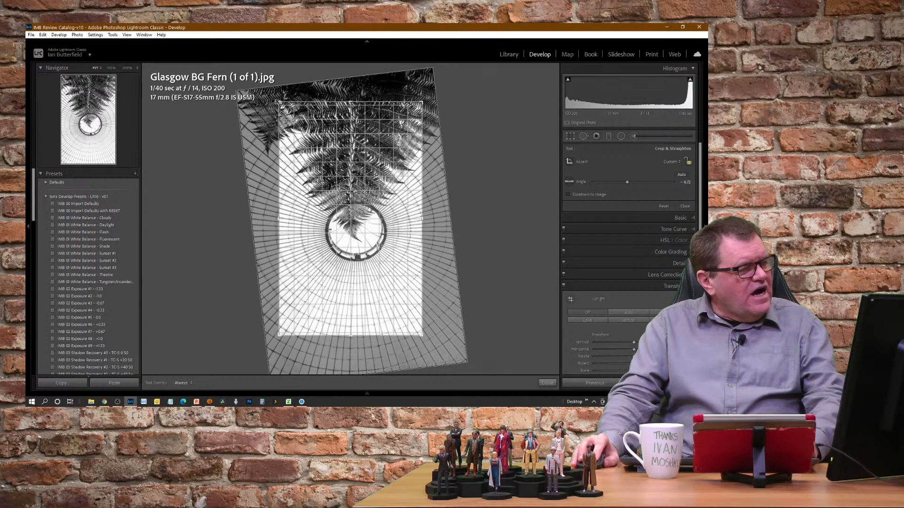
left_click_drag(277, 101, 269, 94)
left_click_drag(427, 97, 435, 95)
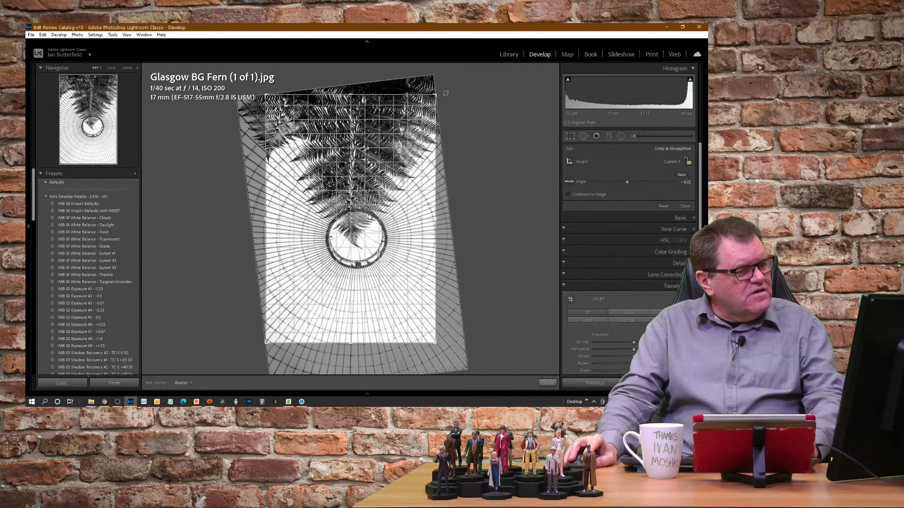
left_click_drag(266, 344, 229, 352)
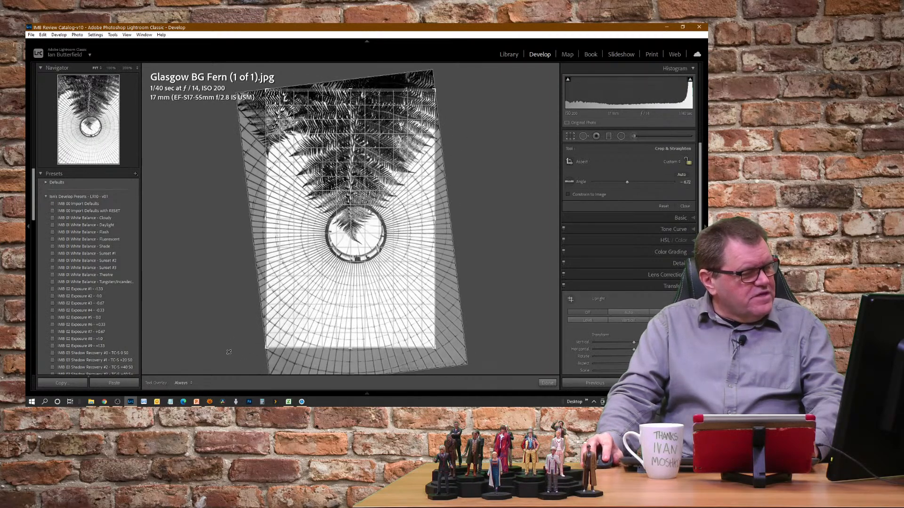
key("Return")
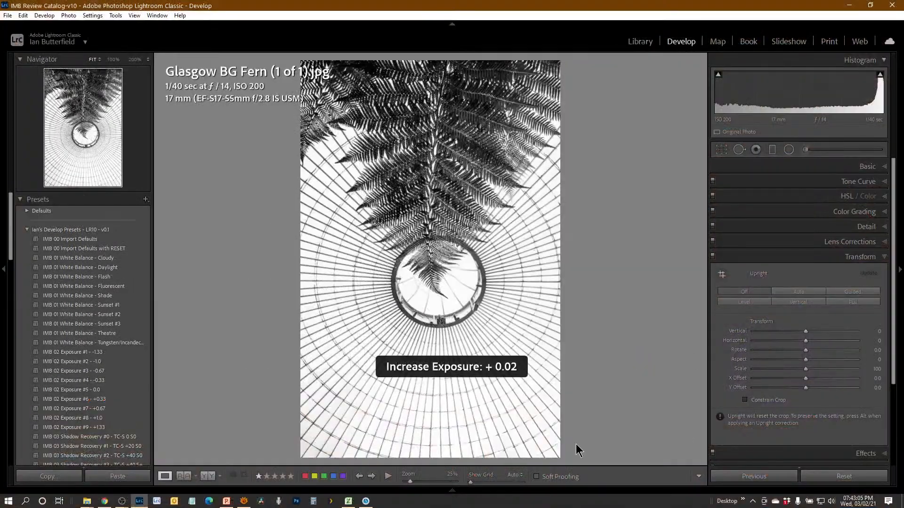
Set the crop angle to 16.68 degrees, reshape the frame around the ring with the fern entering from the upper right, and apply the crop
key("r")
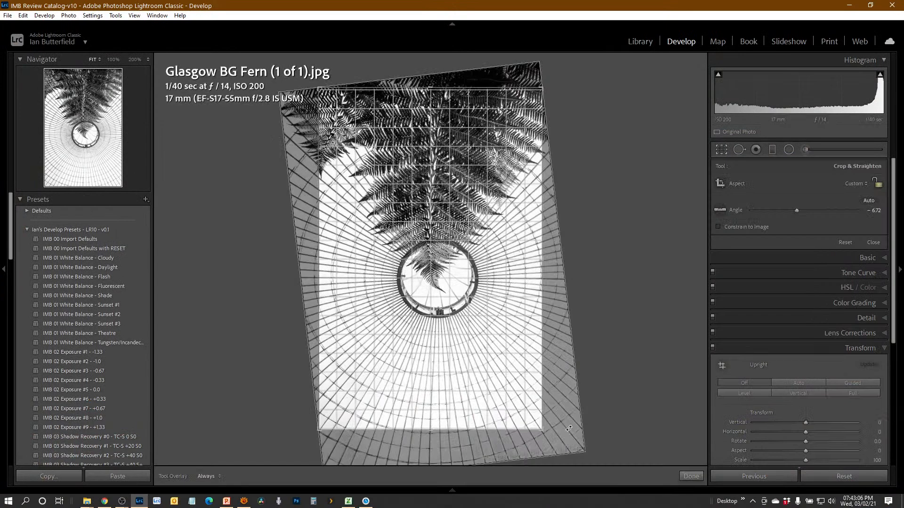
left_click_drag(578, 420, 512, 497)
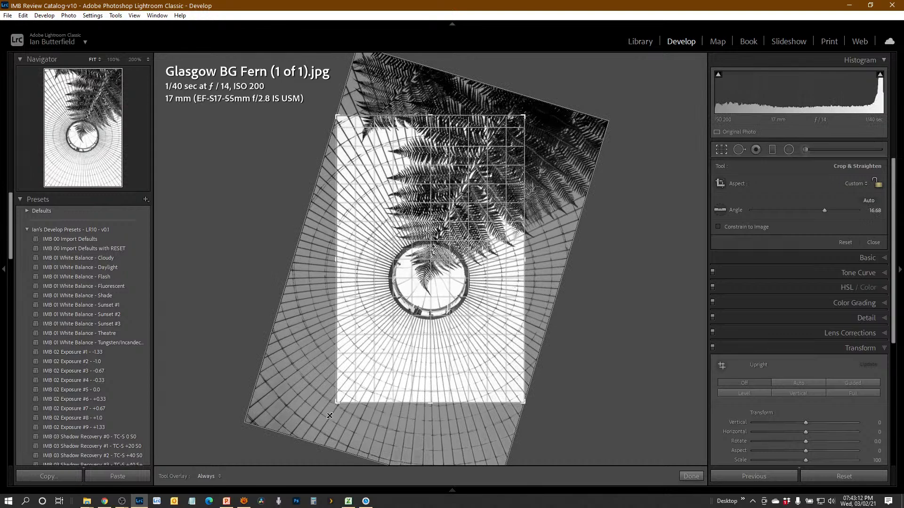
left_click_drag(523, 401, 575, 434)
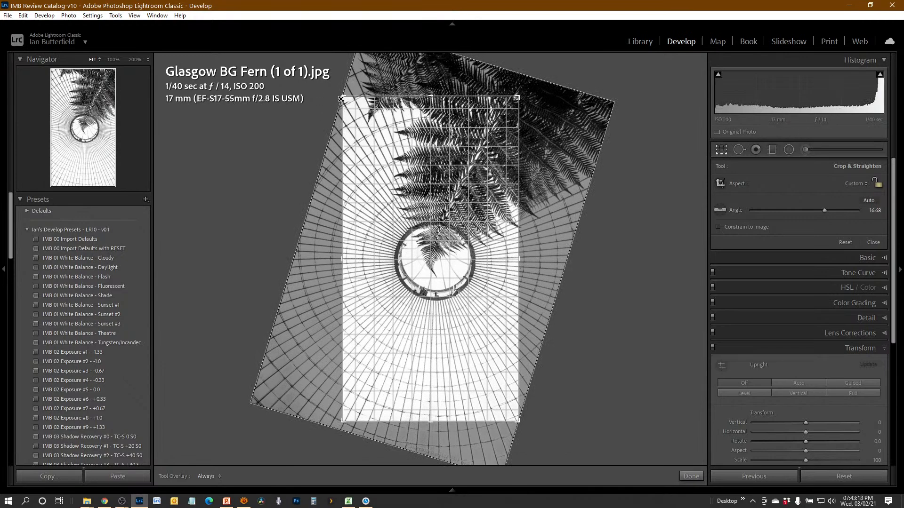
left_click_drag(342, 97, 329, 111)
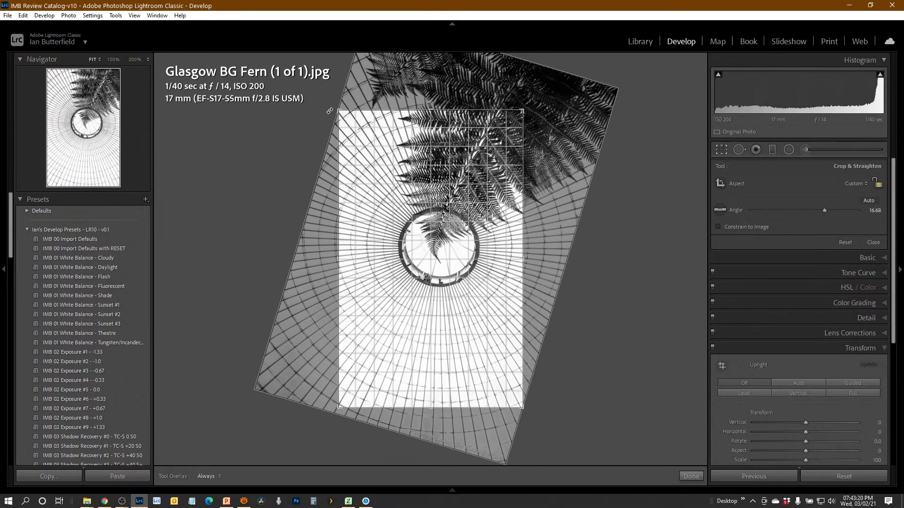
key("r")
key("r")
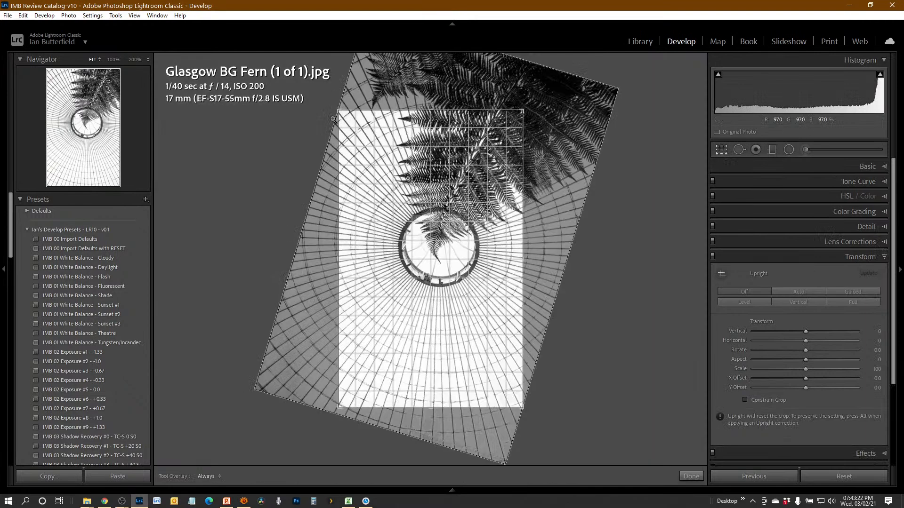
left_click_drag(433, 406, 433, 399)
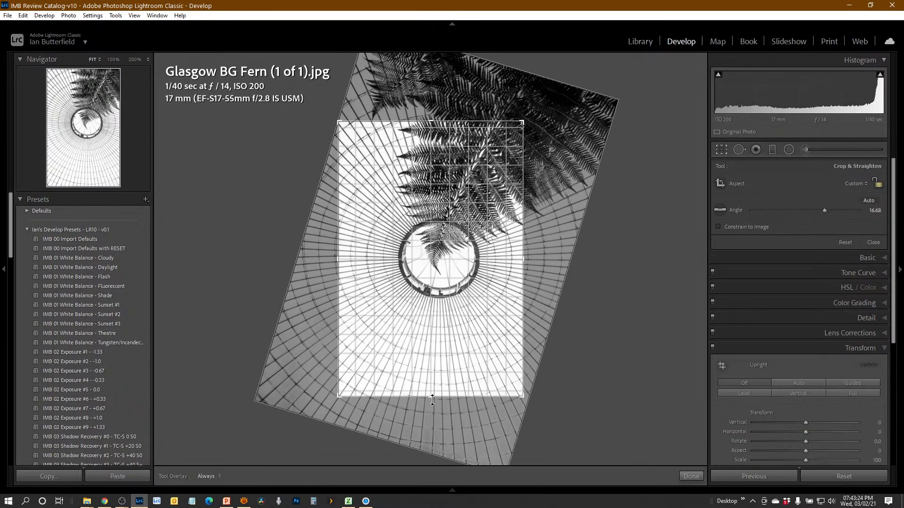
key("Return")
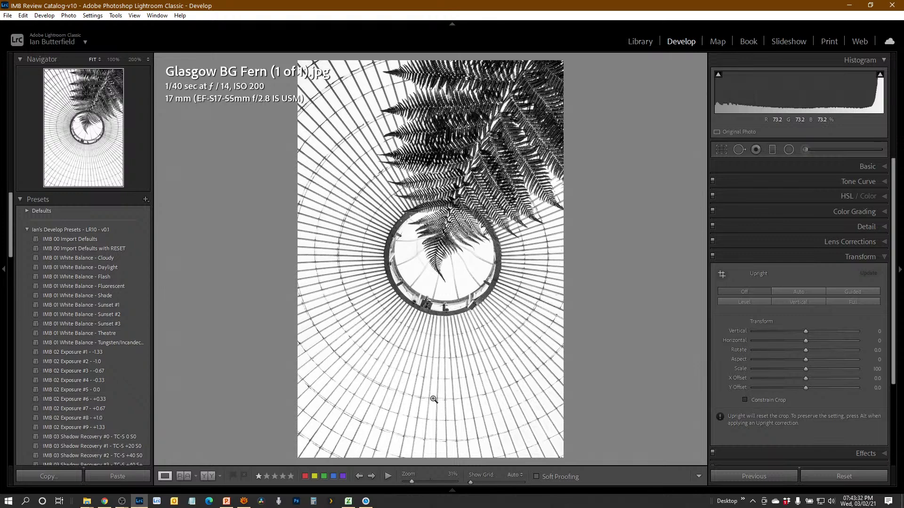
Reopen the fern photo's crop, adjust its frame from opposite corners to show more fern above the ring, and apply it
key("minus")
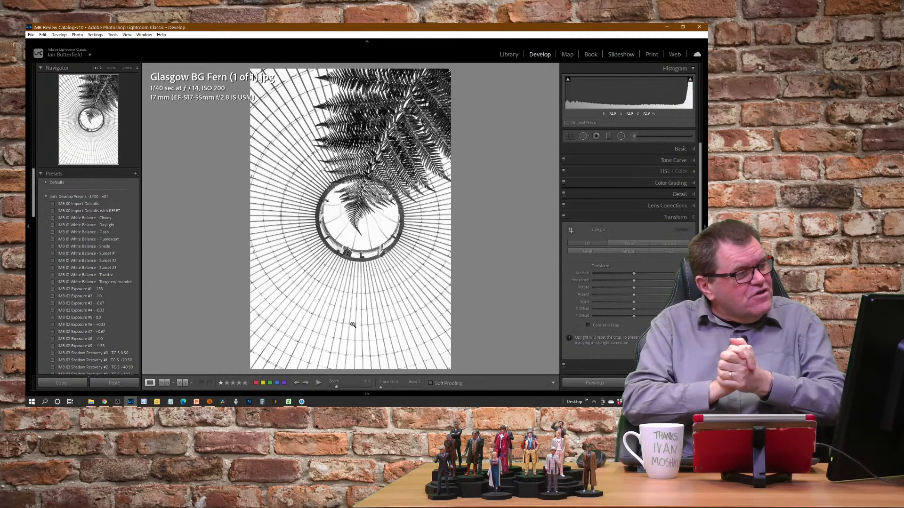
key("r")
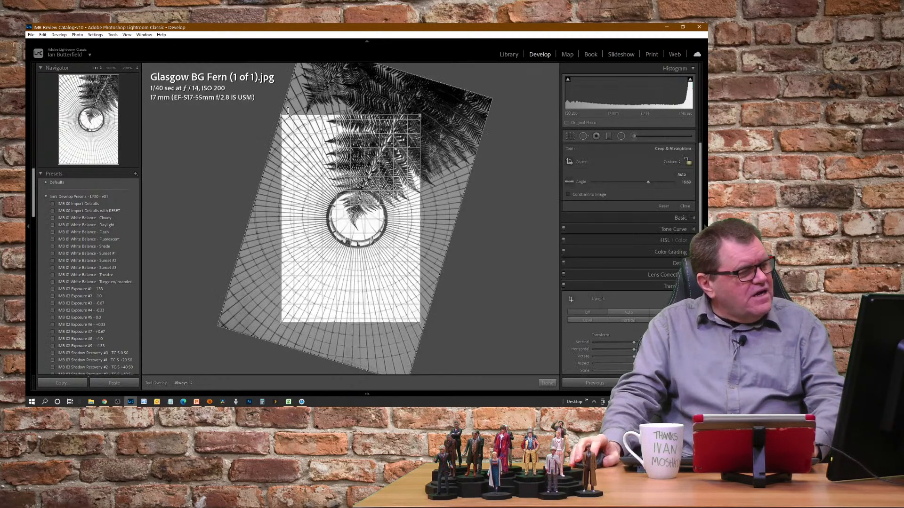
left_click_drag(281, 116, 265, 103)
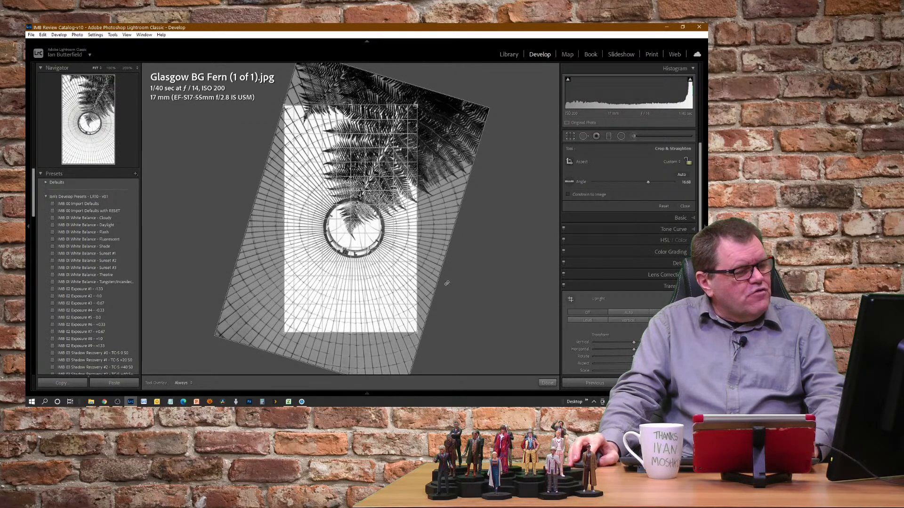
left_click_drag(417, 333, 428, 330)
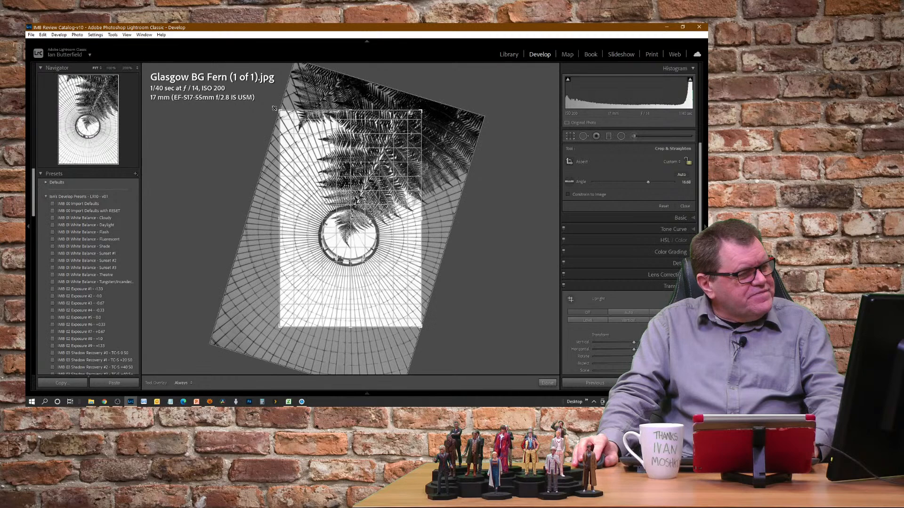
key("Return")
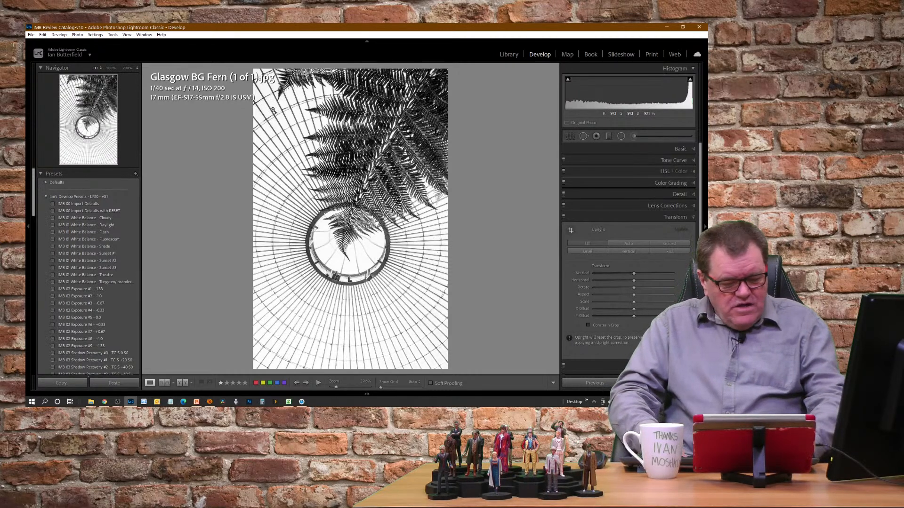
From the Library grid, view the sunset-on-hay-bale photo full screen and examine its streaks and reflected trees at 100% zoom
key("g")
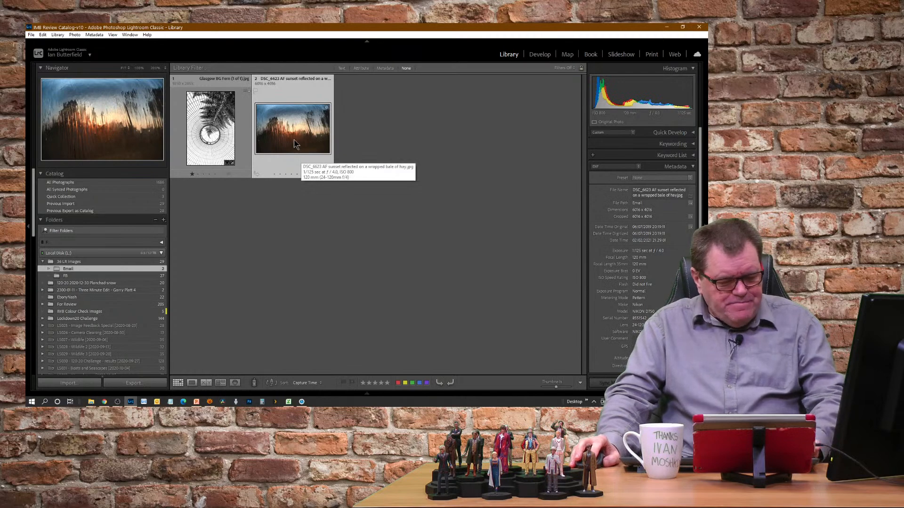
key("f")
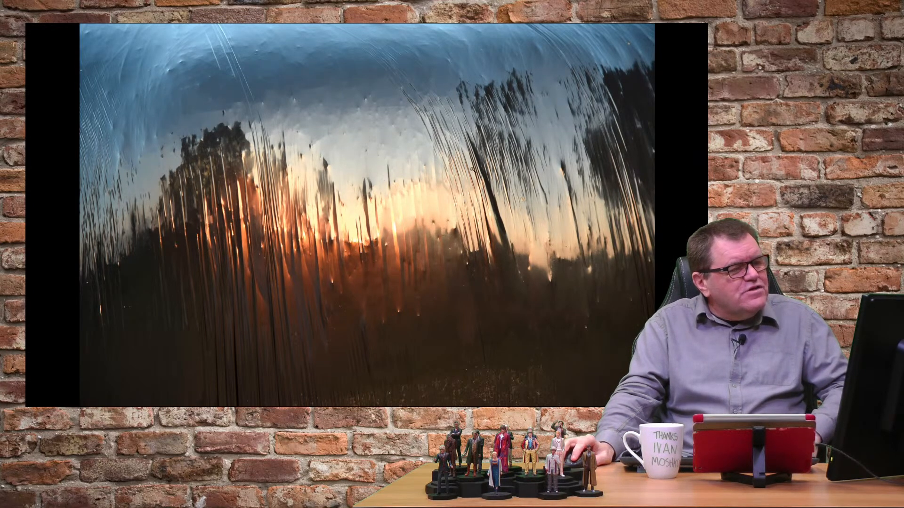
left_click(456, 167)
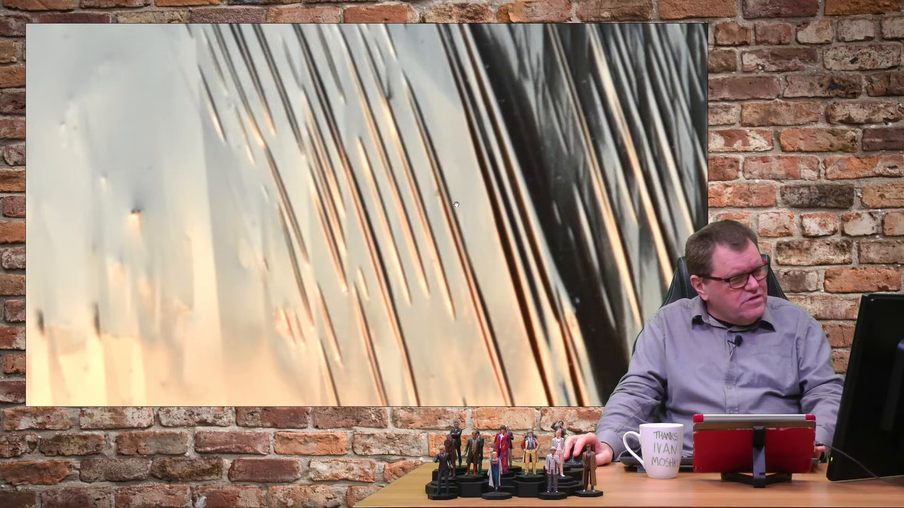
key("Escape")
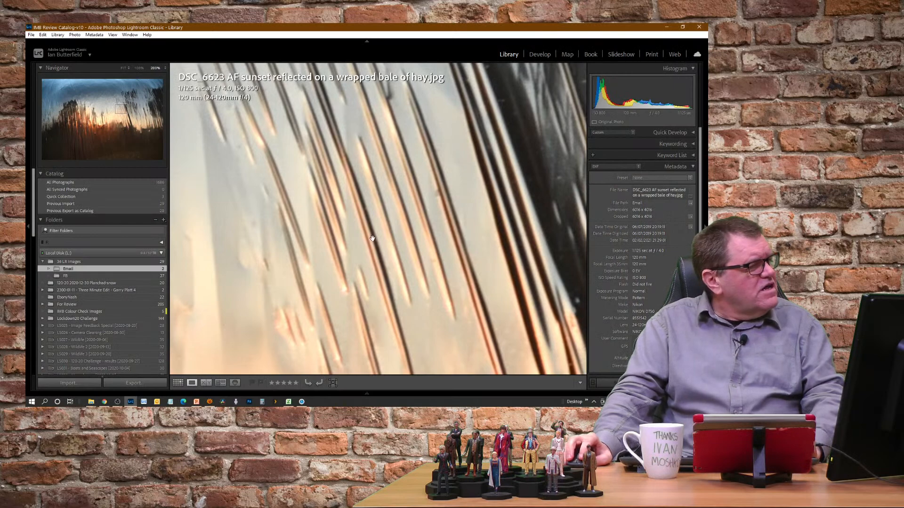
left_click(139, 69)
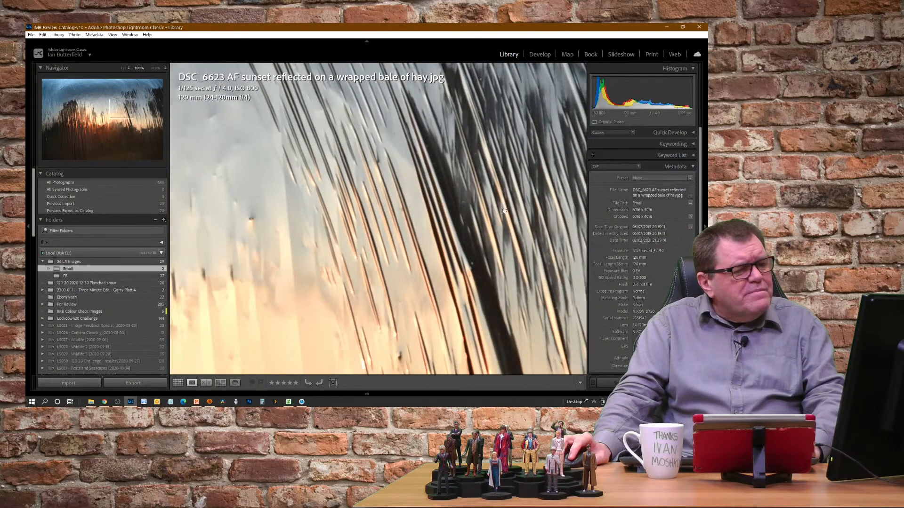
left_click_drag(490, 213, 296, 197)
left_click_drag(357, 312, 347, 196)
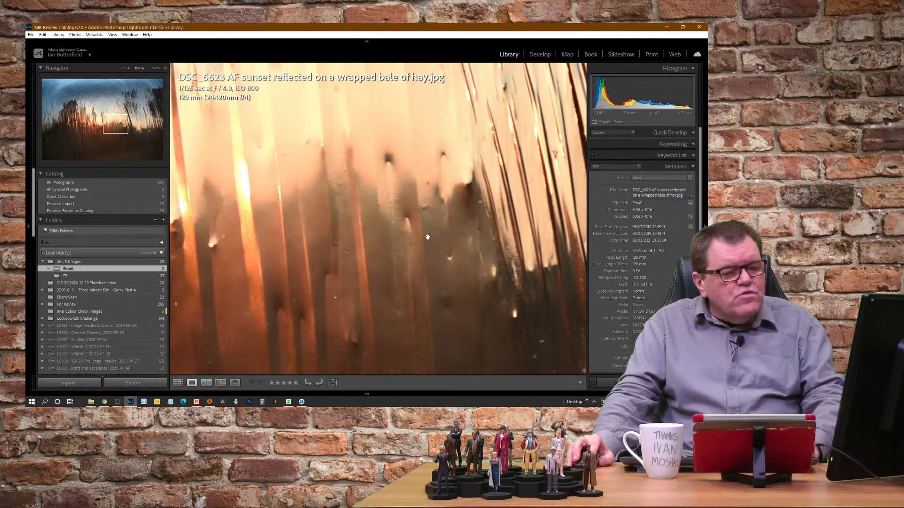
left_click_drag(427, 238, 425, 236)
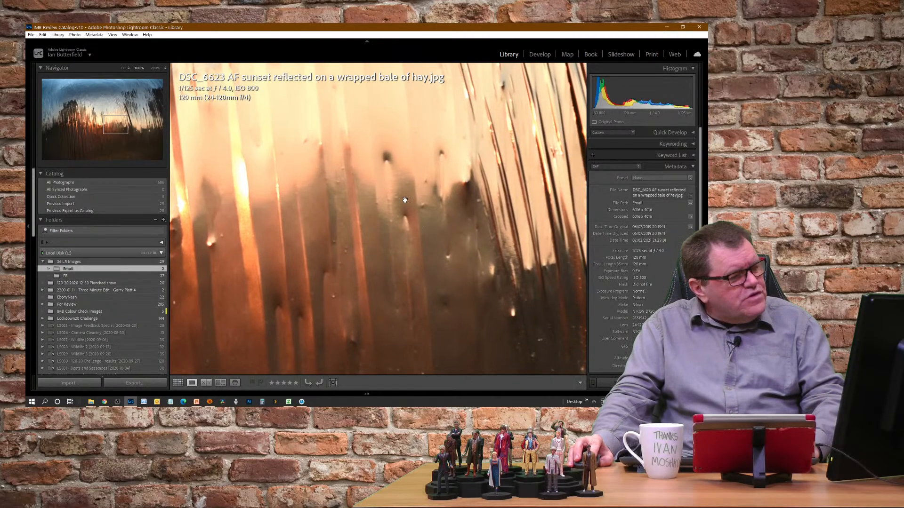
left_click(420, 226)
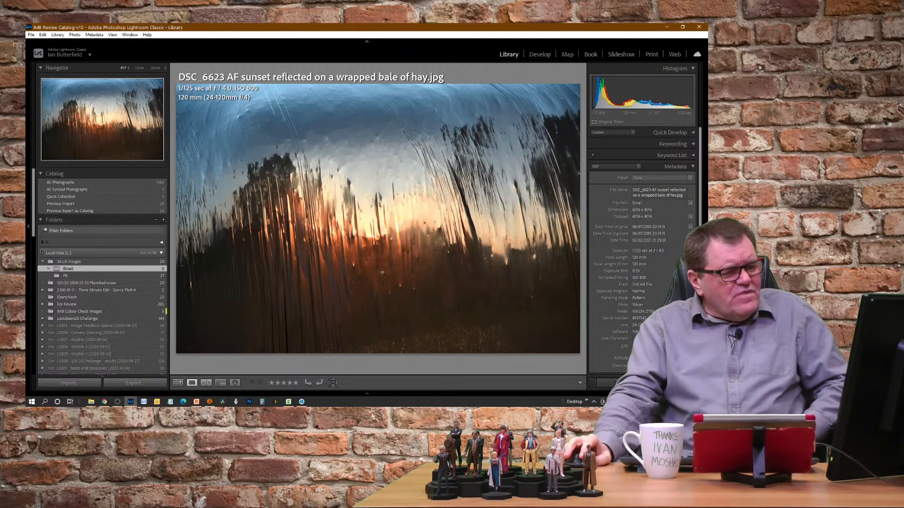
Open the sunset photo in Develop and straighten its leaning streaks with Guided Upright, drawing one vertical guide near each side
key("d")
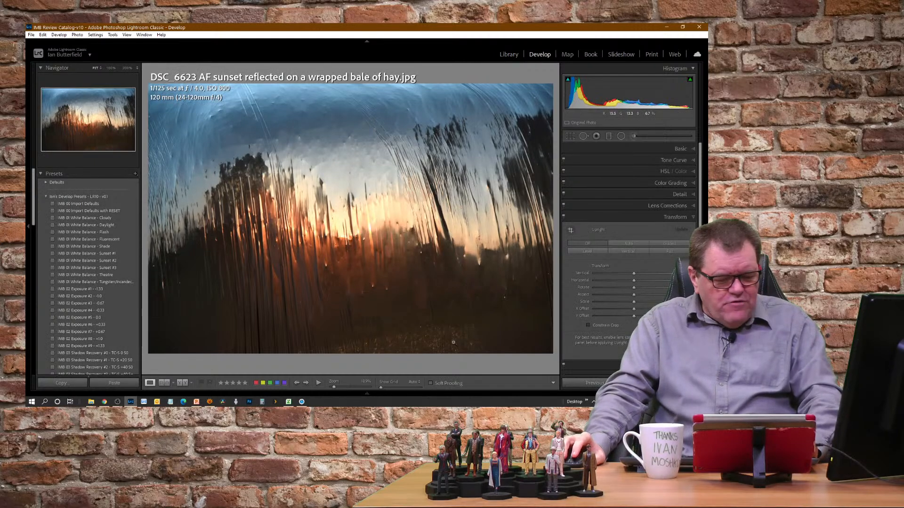
key("r")
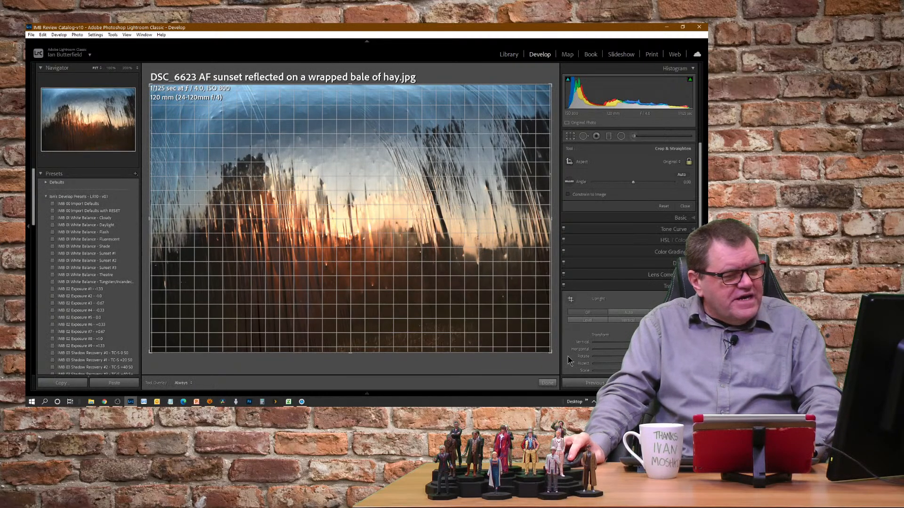
key("r")
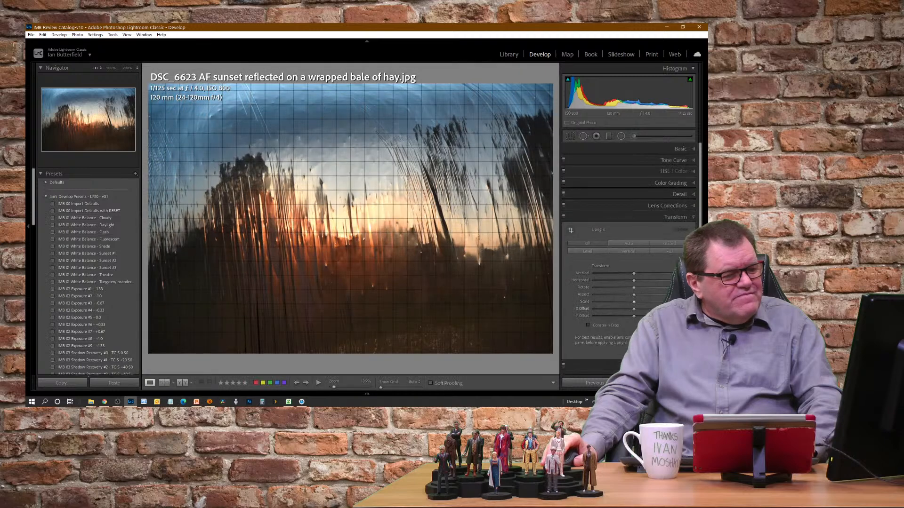
left_click(670, 242)
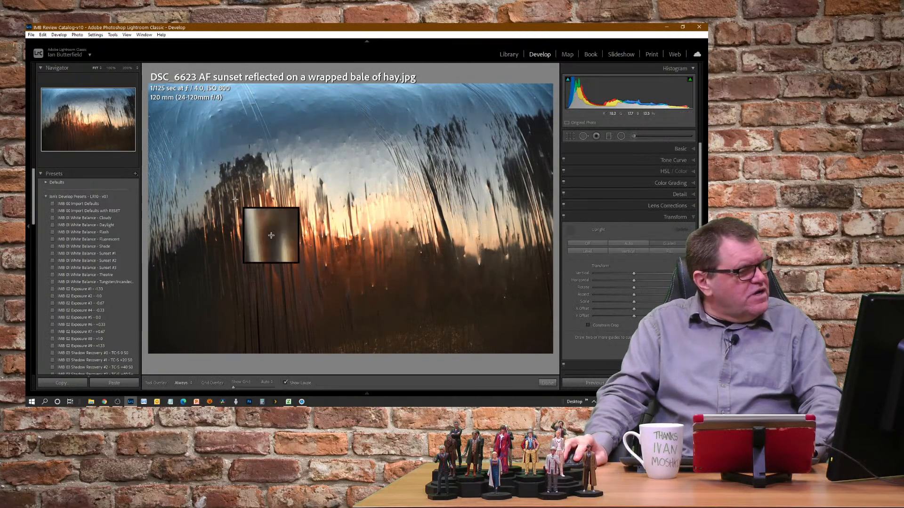
left_click_drag(218, 191, 227, 300)
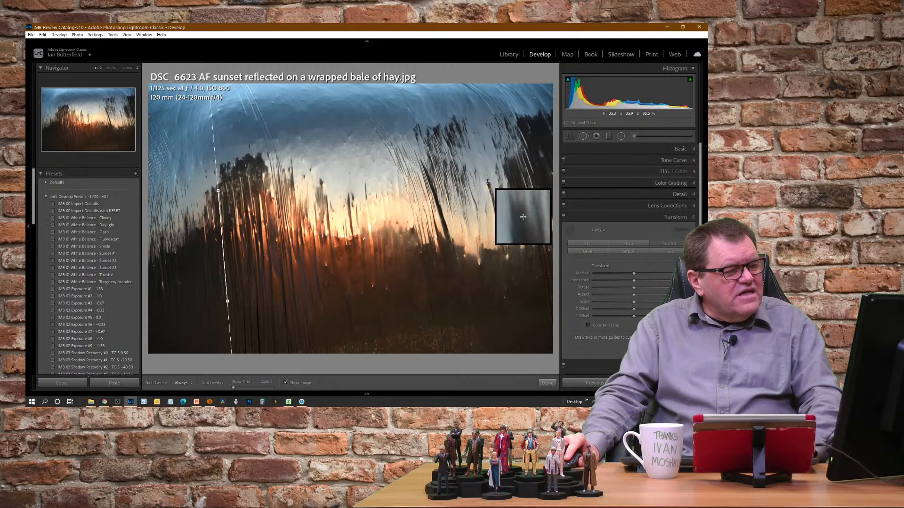
mouse_move(487, 181)
left_mouse_down()
mouse_move(513, 263)
mouse_move(505, 267)
left_mouse_up()
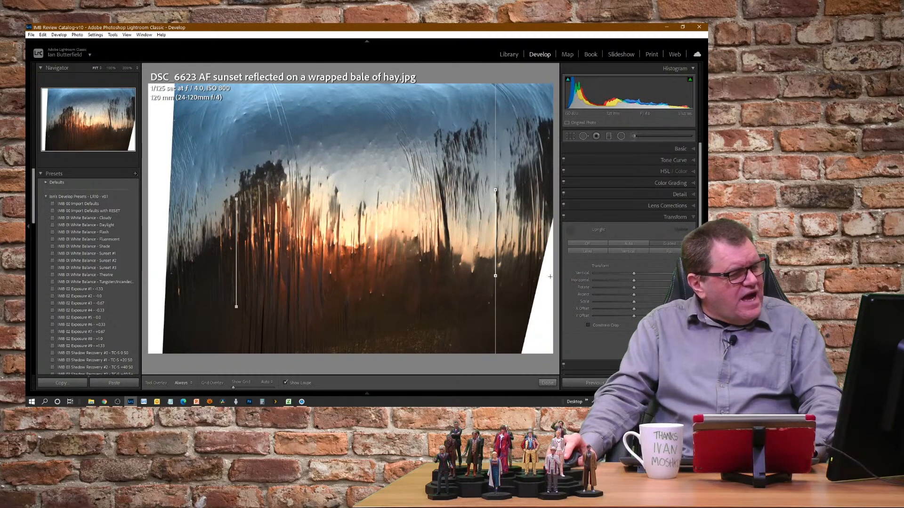
Crop the sunset photo with the aspect ratio unlocked to a wider frame that excludes the white edges and trims sky and ground
key("r")
key("r")
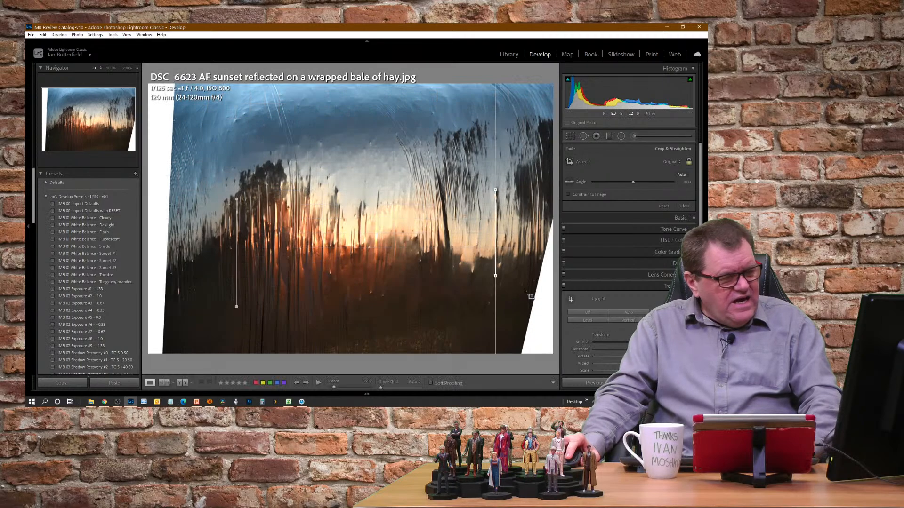
key("r")
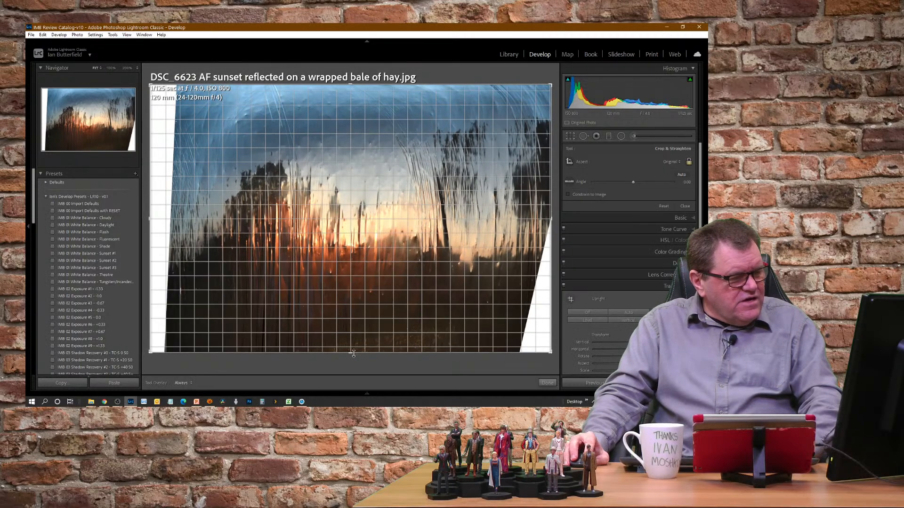
left_click_drag(354, 353, 363, 336)
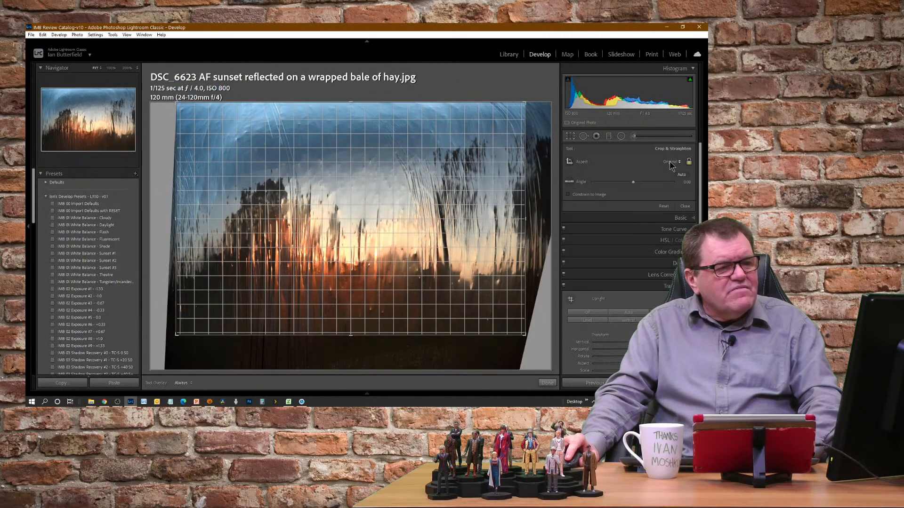
left_click(689, 162)
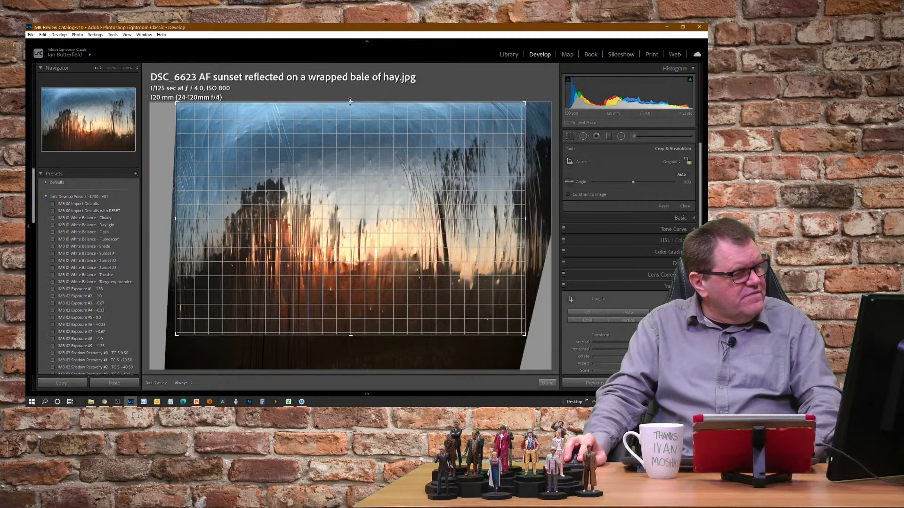
left_click_drag(350, 101, 350, 146)
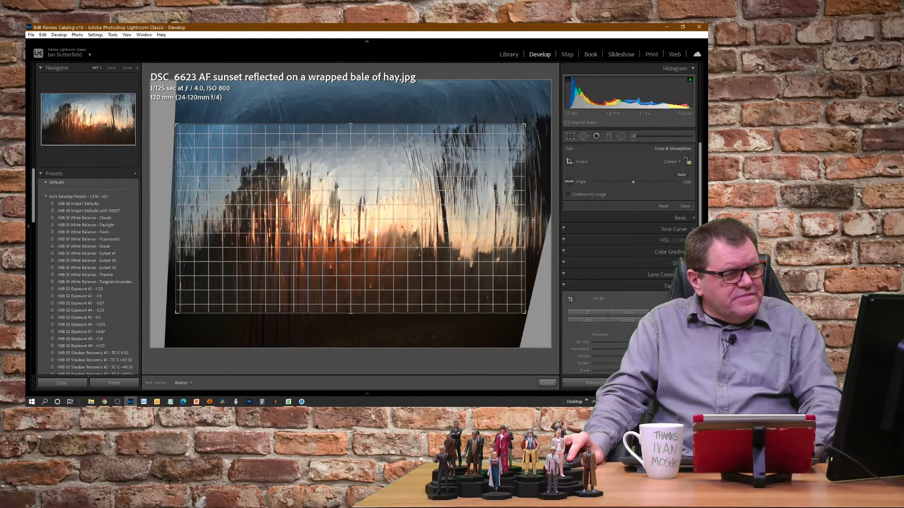
left_click_drag(526, 218, 527, 217)
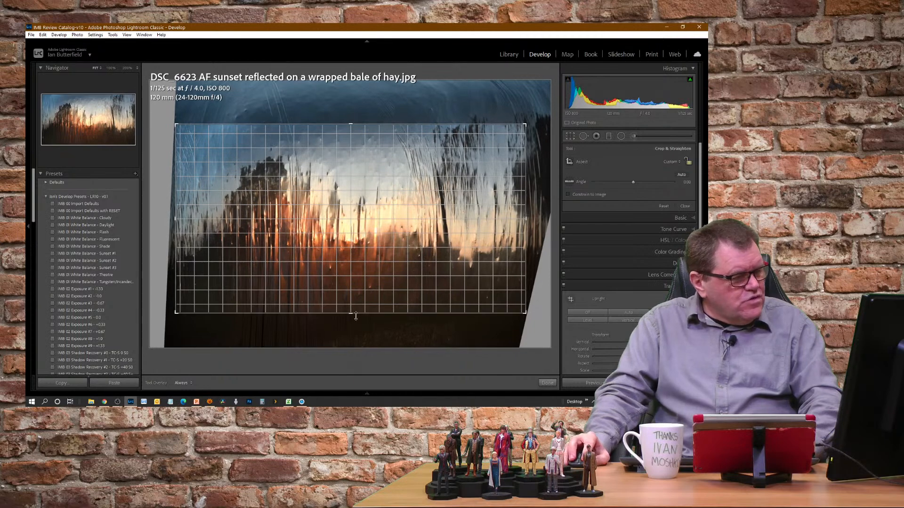
left_click_drag(356, 316, 354, 313)
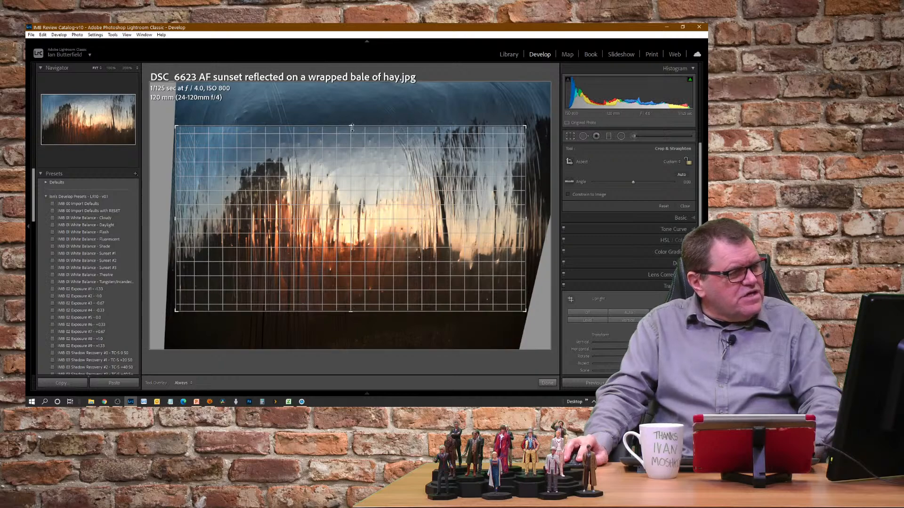
key("Return")
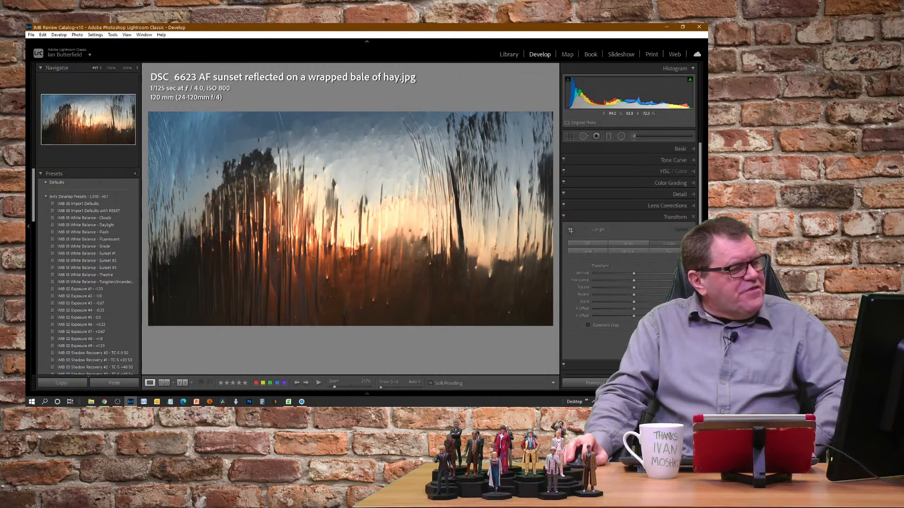
Examine the cropped sunset photo's central detail at 100% and its overall composition in full screen
left_click(372, 248)
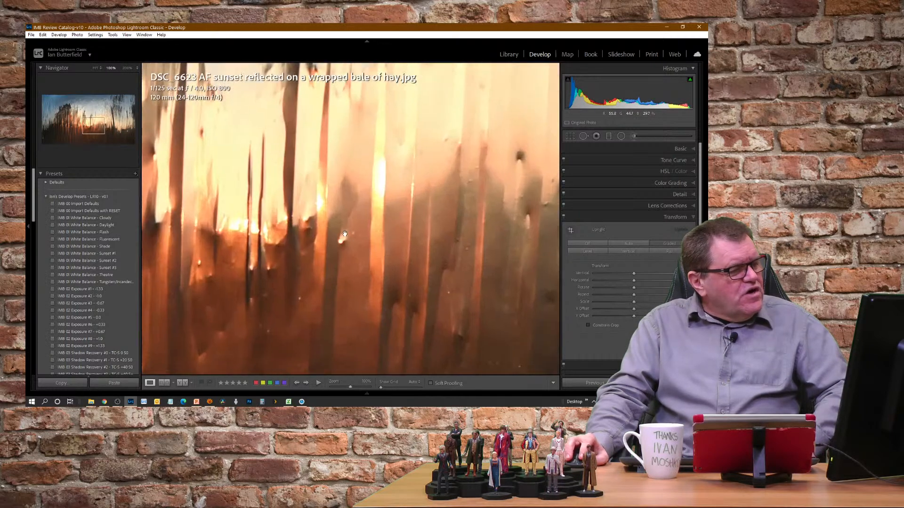
left_click(345, 233)
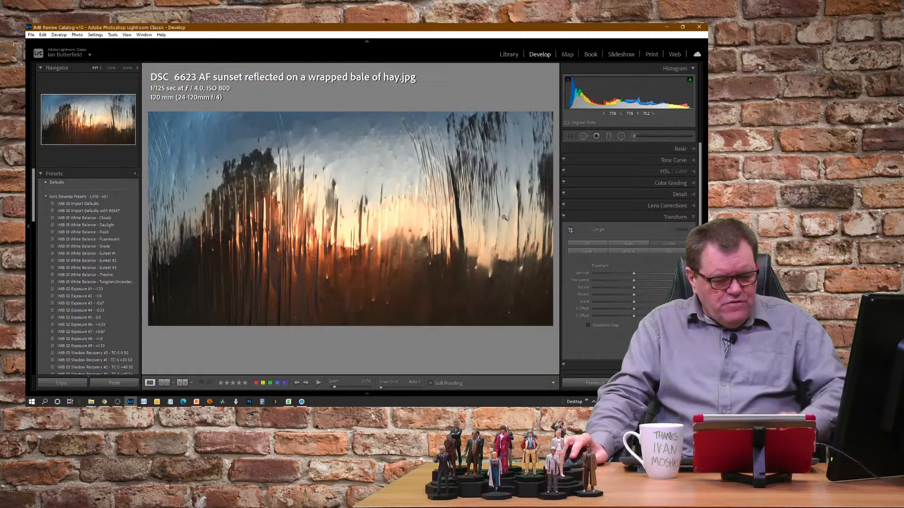
key("f")
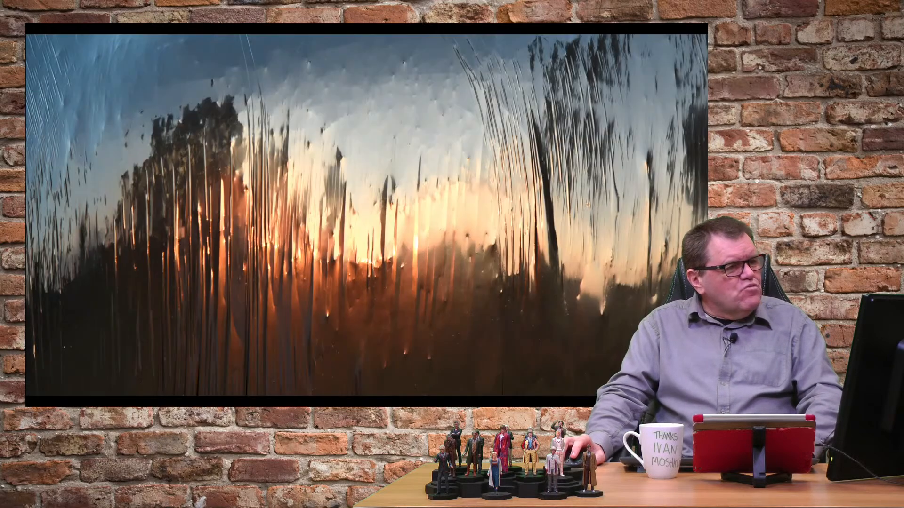
key("f")
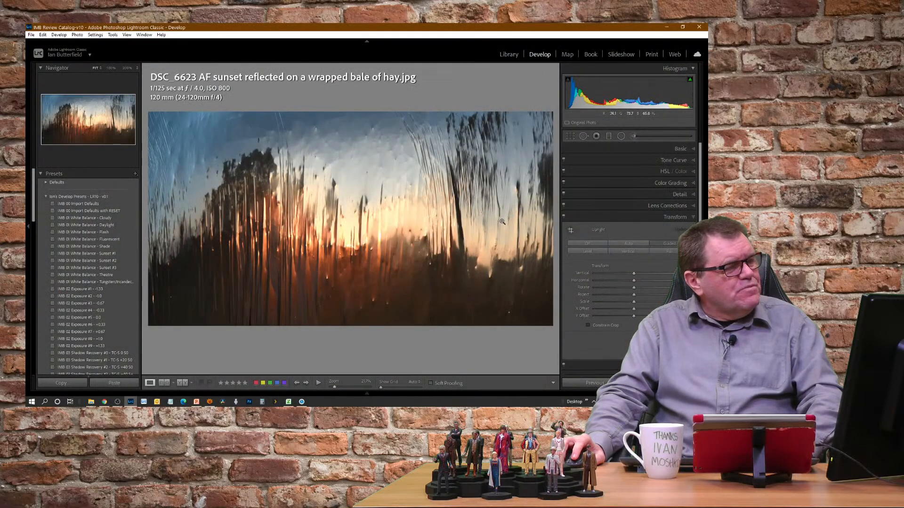
Raise the sunset photo's Texture and Clarity moderately, set Contrast to +30, and increase Vibrance
left_click(683, 150)
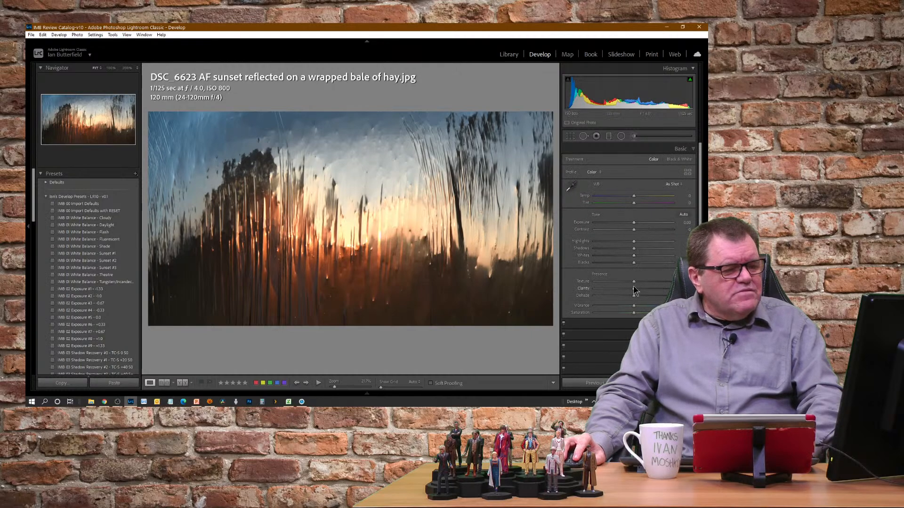
mouse_move(634, 289)
left_mouse_down()
mouse_move(653, 283)
mouse_move(646, 284)
left_mouse_up()
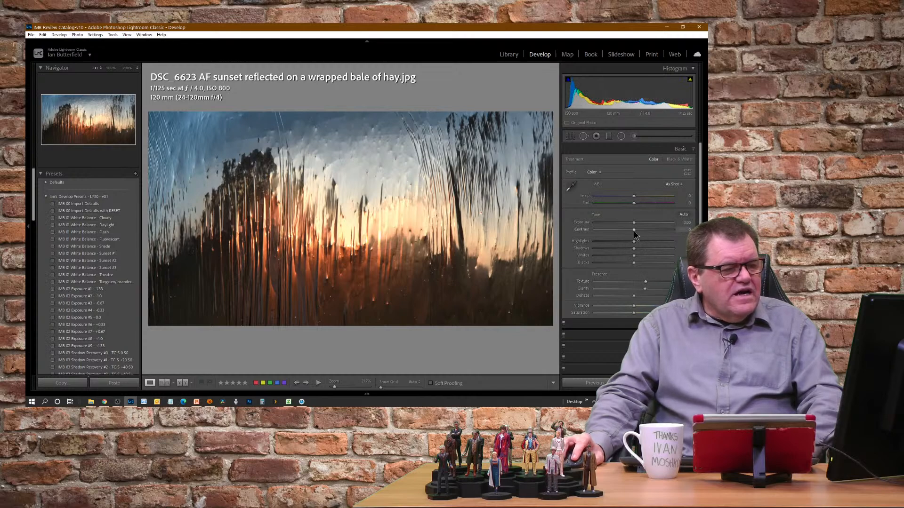
left_click_drag(634, 232, 646, 230)
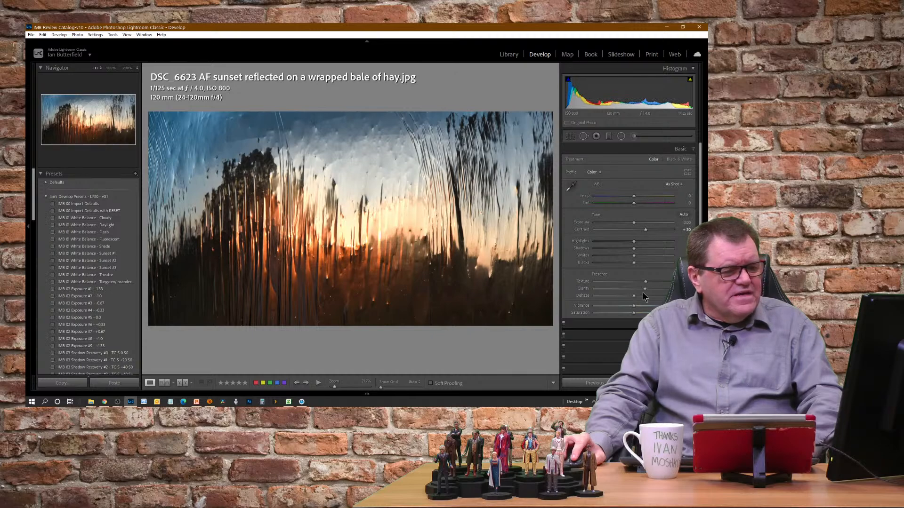
left_click_drag(634, 306, 645, 309)
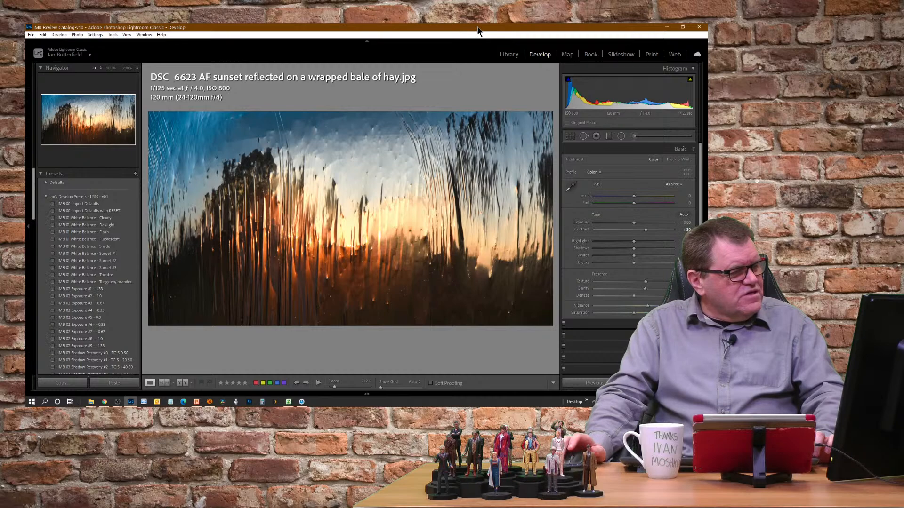
Compare the sunset photo's before and after versions and return to the Library grid
key("backslash")
key("backslash")
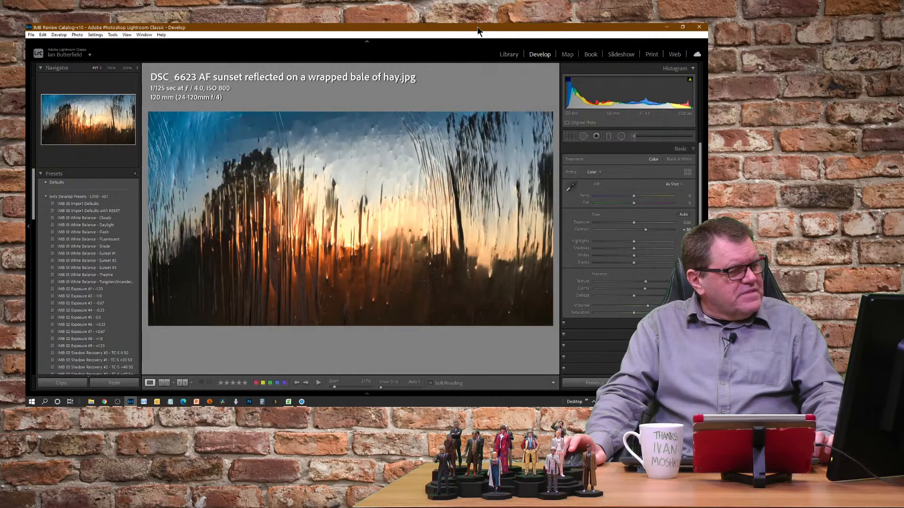
key("backslash")
key("backslash")
key("backslash")
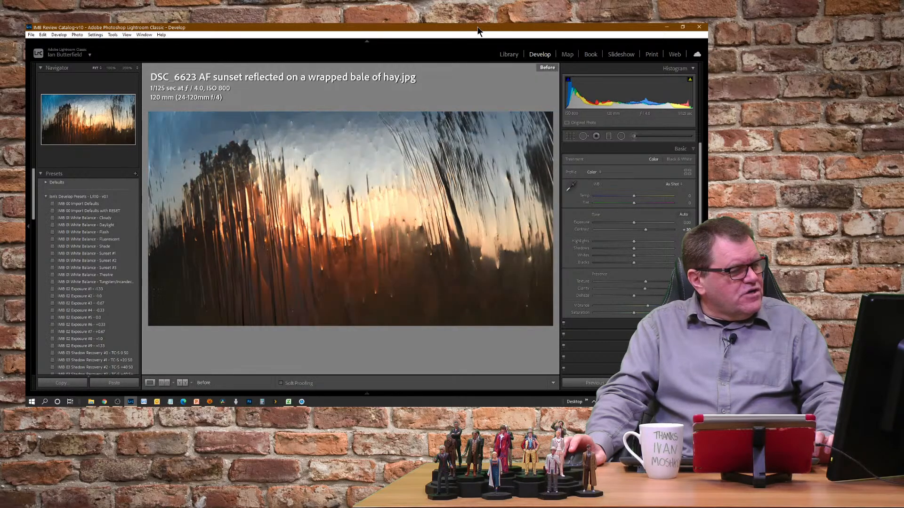
key("backslash")
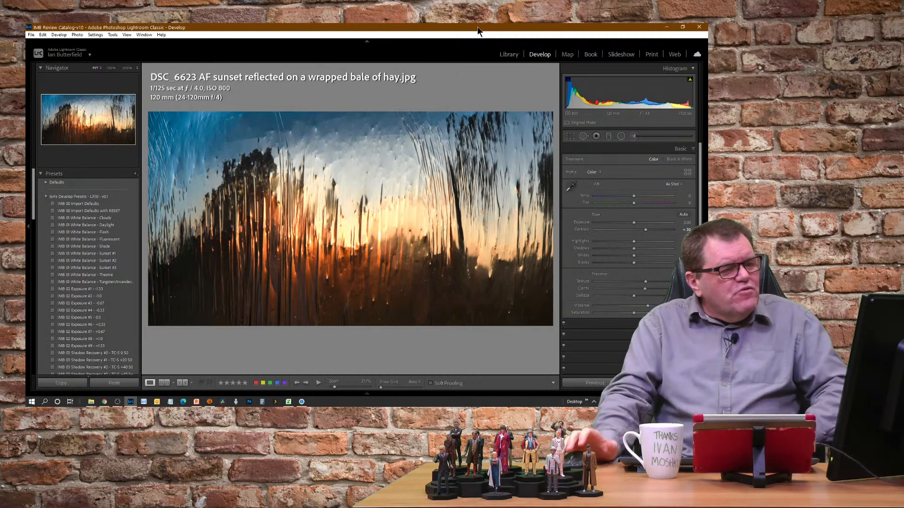
left_click(509, 55)
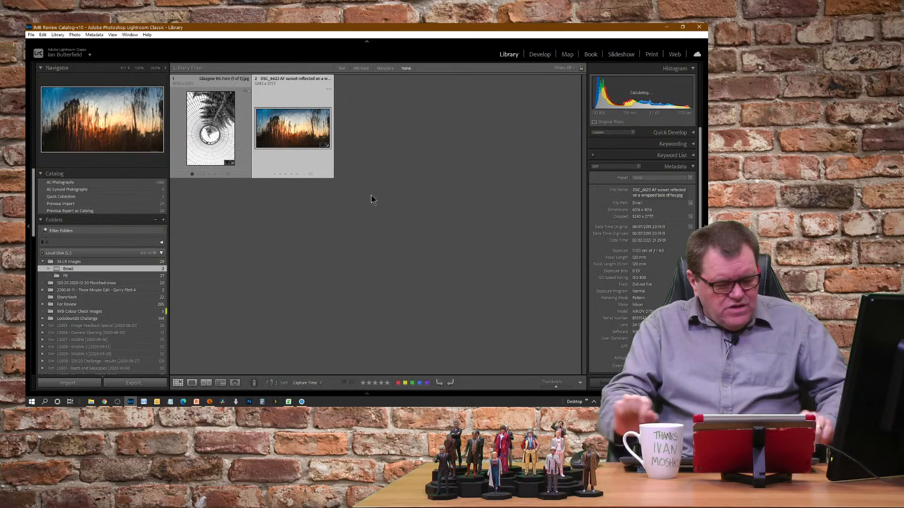
key("alt")
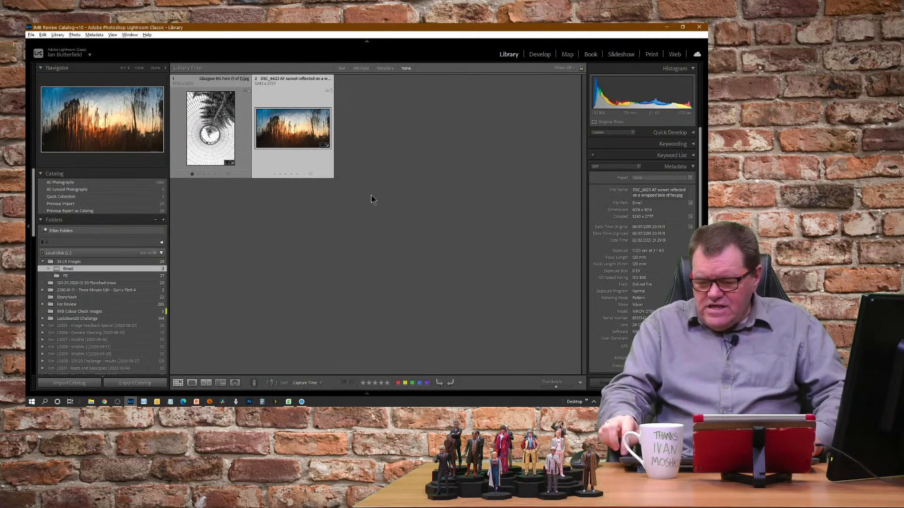